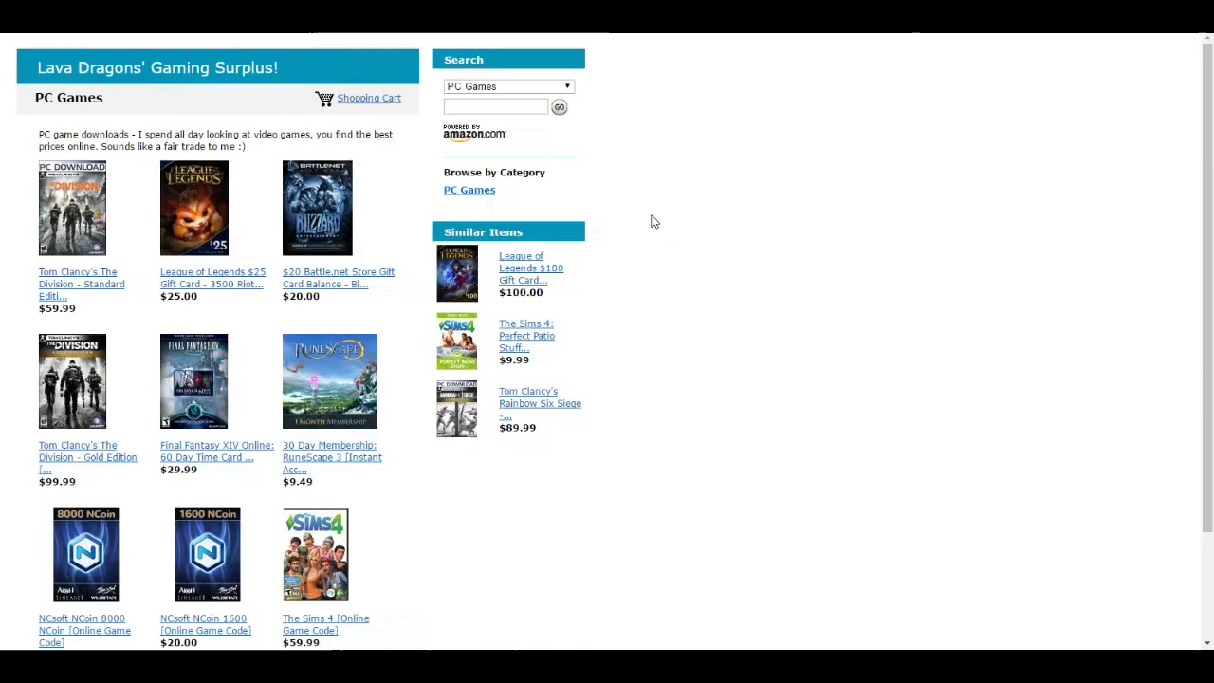
pyautogui.scroll(-3, 655, 314)
pyautogui.scroll(3, 641, 238)
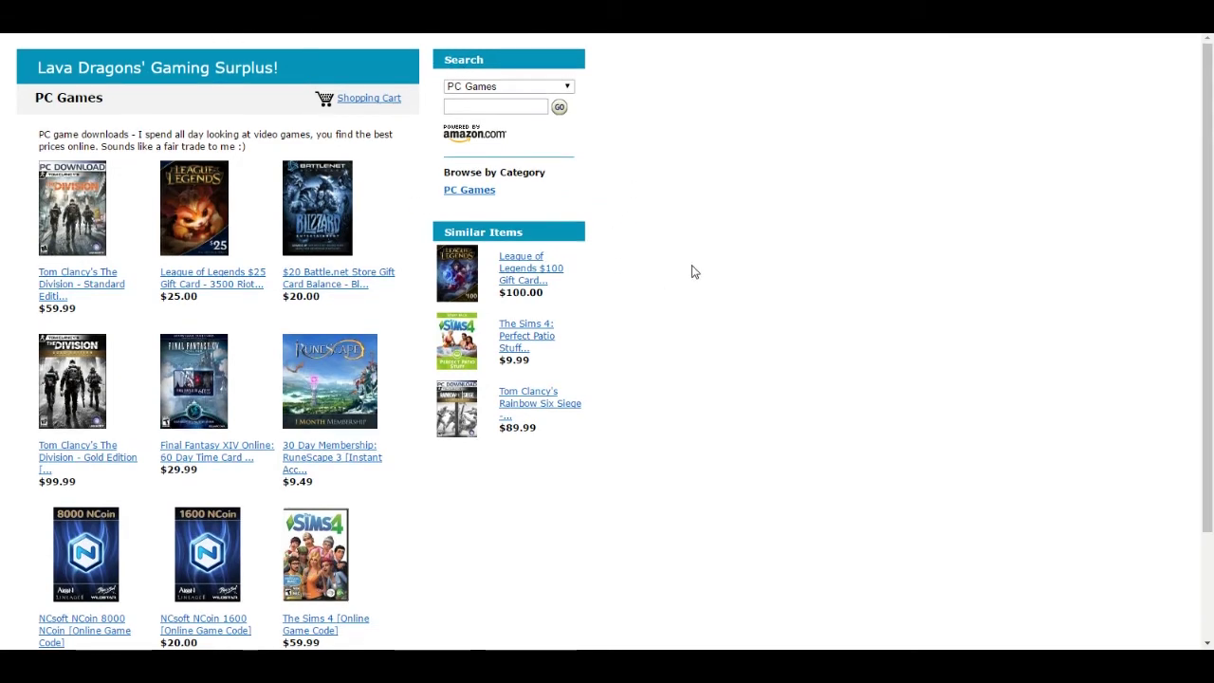
pyautogui.moveTo(3, 45); pyautogui.dragTo(513, 266)
pyautogui.click(620, 230)
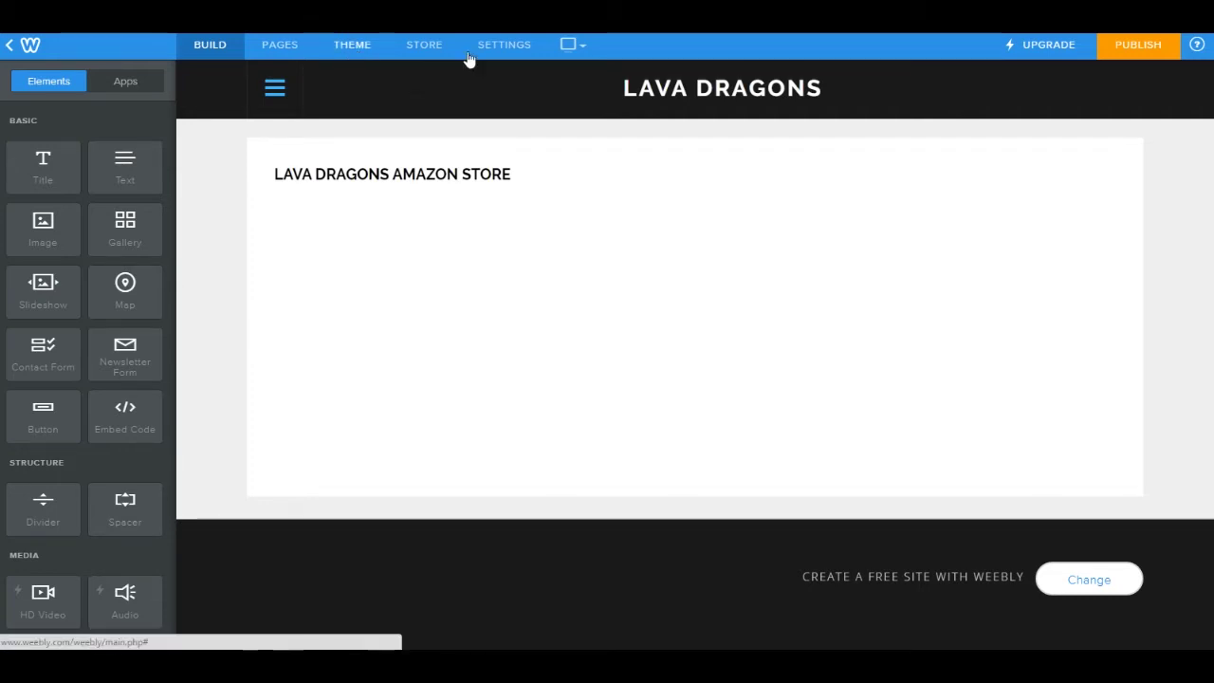
# Step: Open the theme's HTML/CSS code and inspect the account, denied and login-signup templates in the membership partials
pyautogui.click(350, 47)
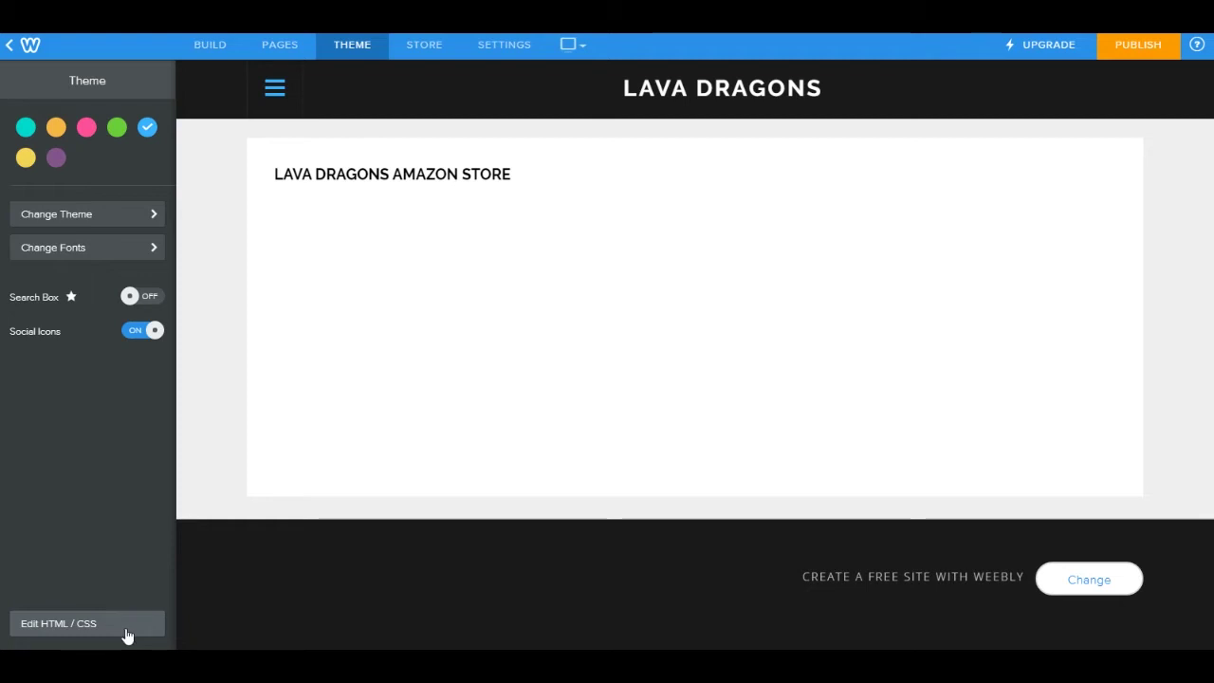
pyautogui.click(126, 632)
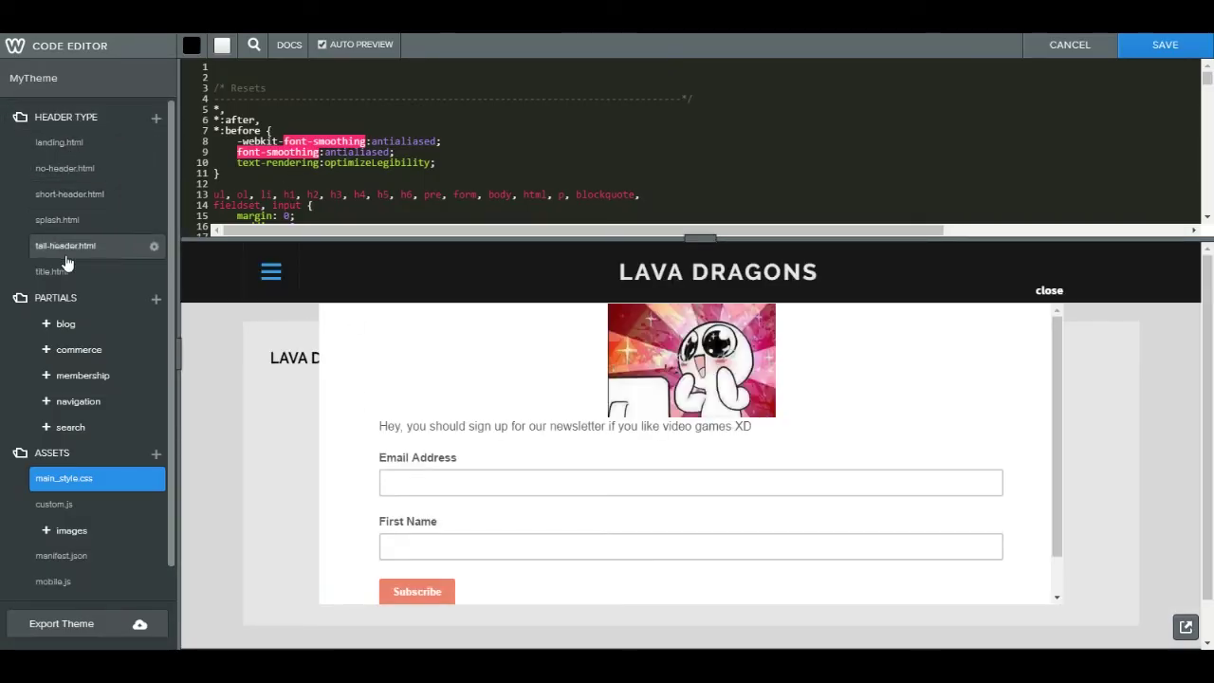
pyautogui.scroll(-1, 89, 465)
pyautogui.click(76, 343)
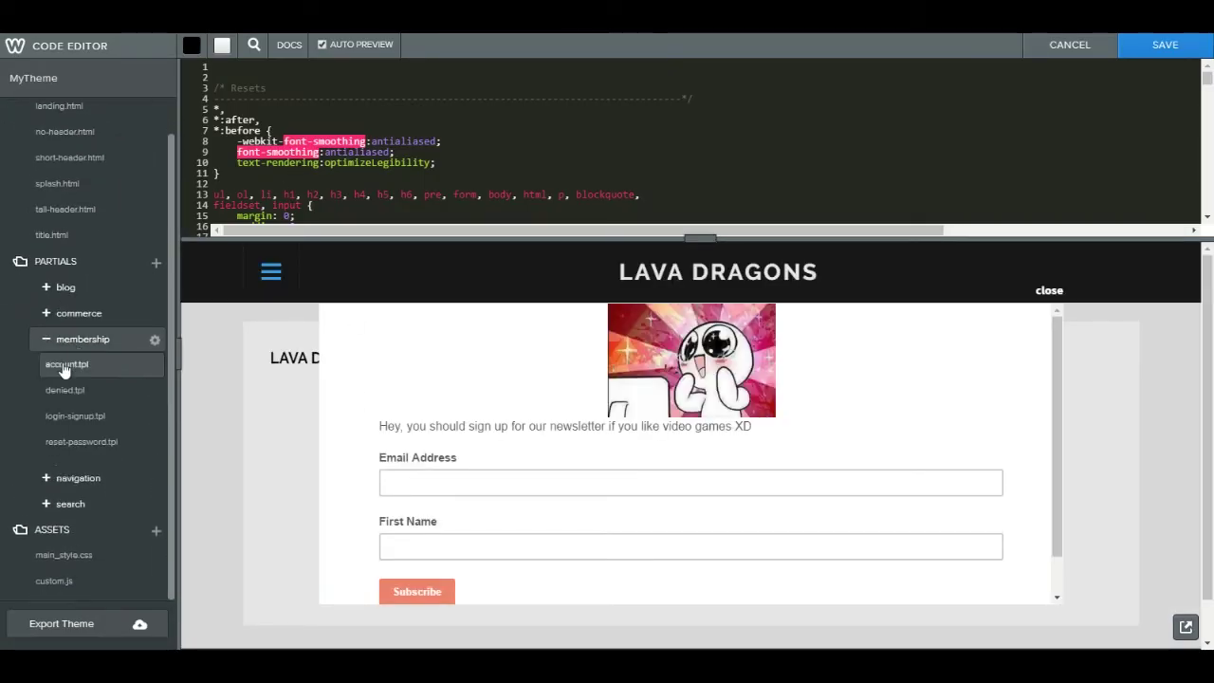
pyautogui.click(62, 364)
pyautogui.click(80, 390)
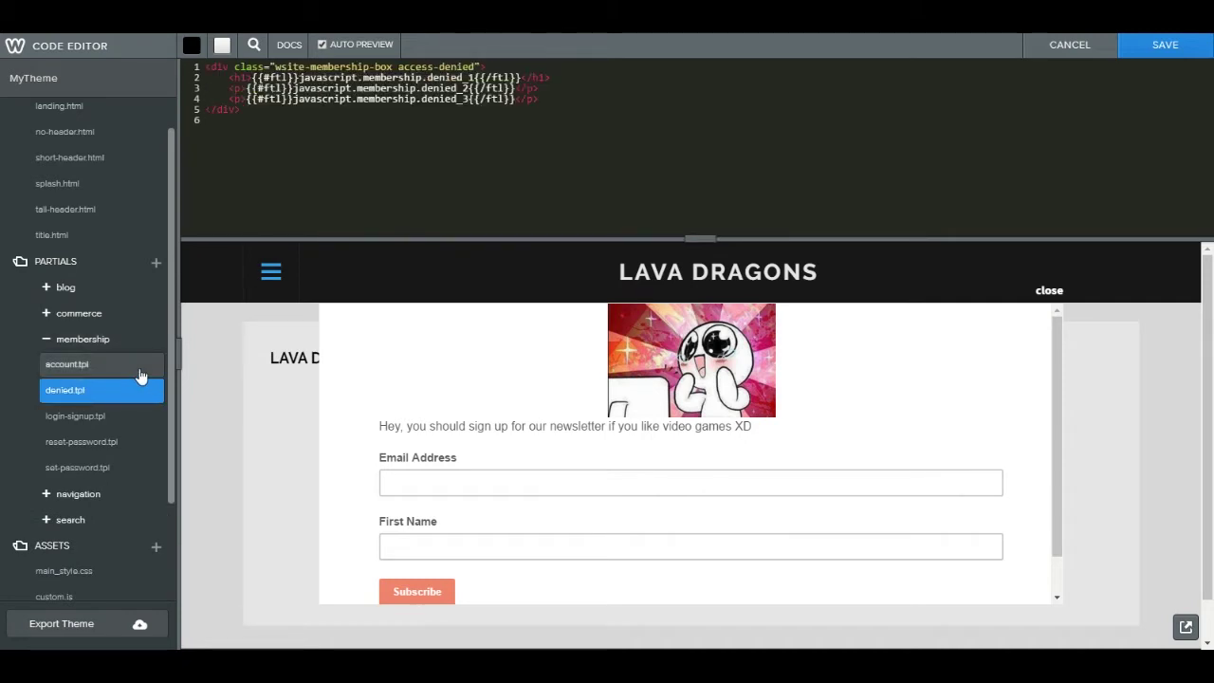
pyautogui.click(62, 420)
pyautogui.scroll(1, 85, 394)
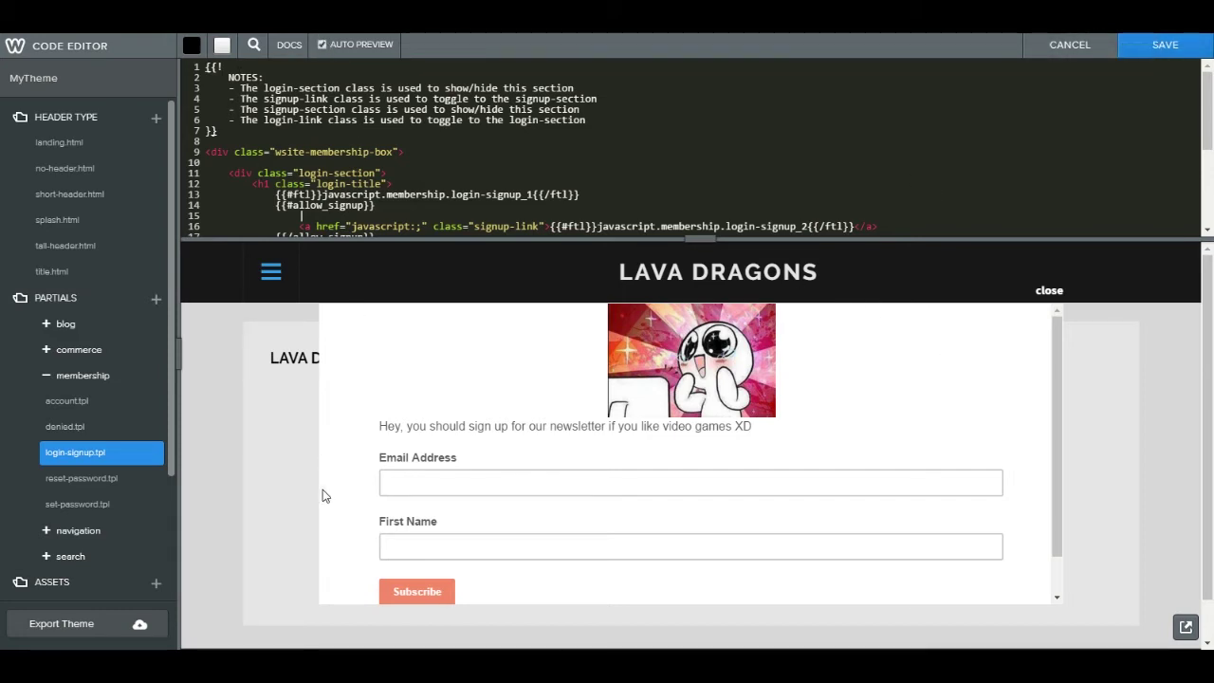
pyautogui.scroll(-1, 455, 488)
pyautogui.scroll(1, 1011, 481)
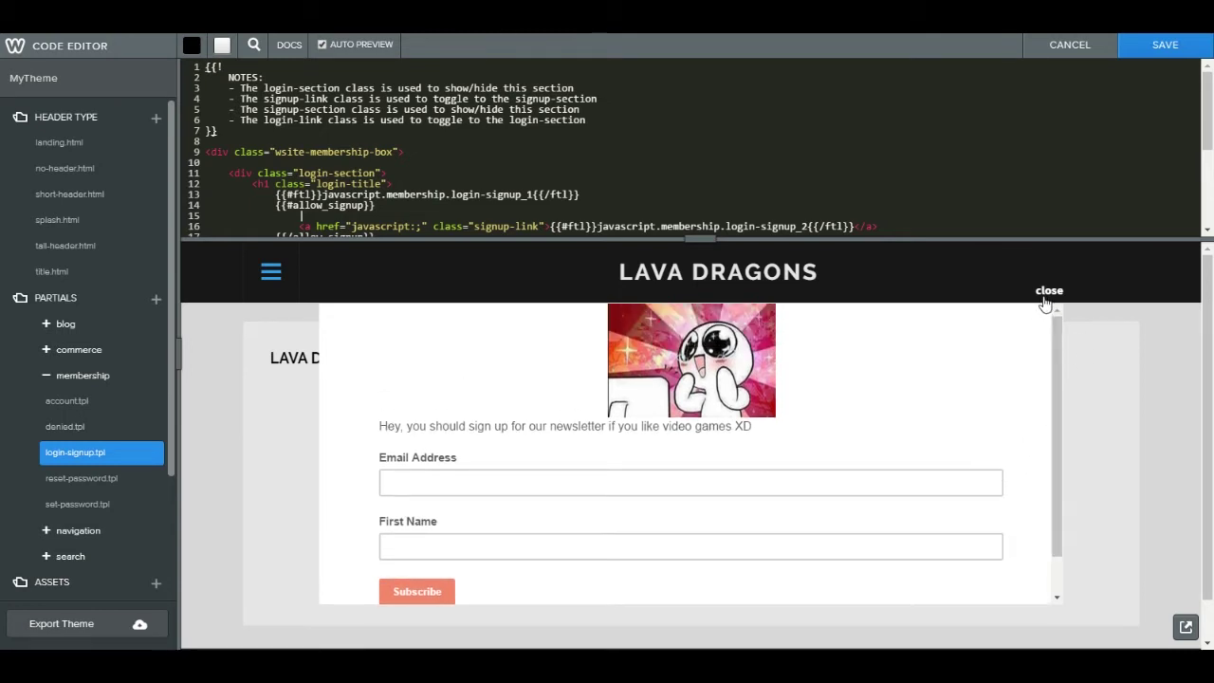
# Step: Leave the theme's code editor without saving and check the site's navigation menu
pyautogui.click(1079, 49)
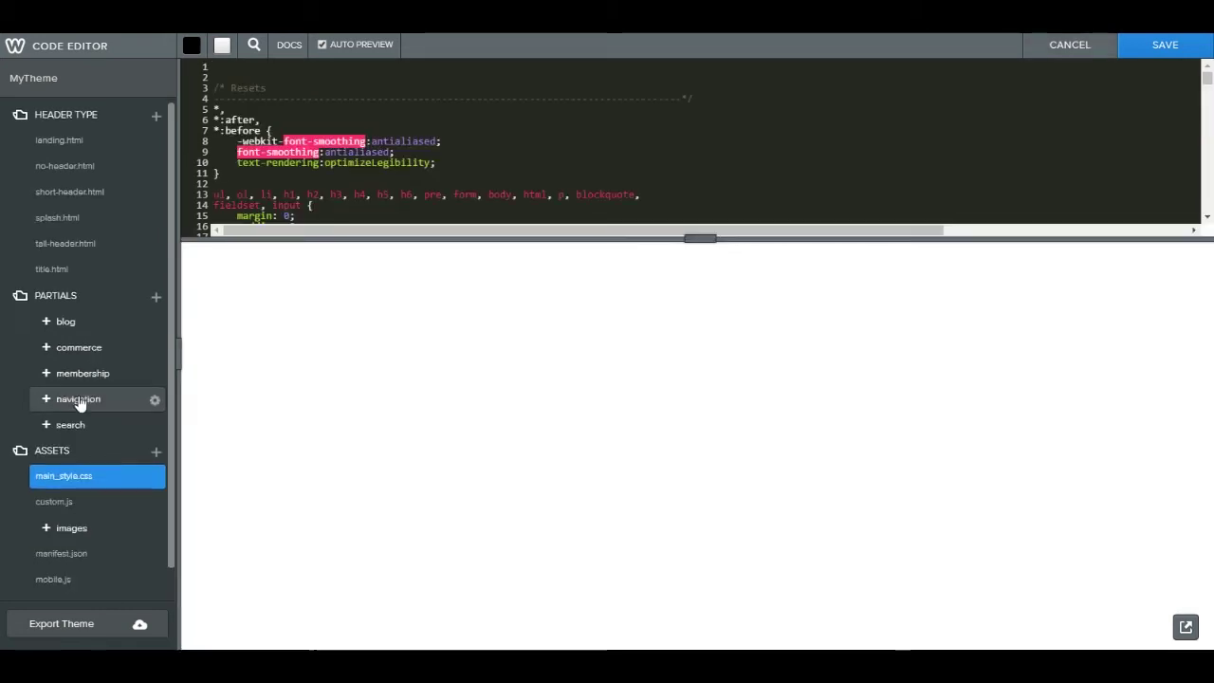
pyautogui.scroll(-1, 81, 399)
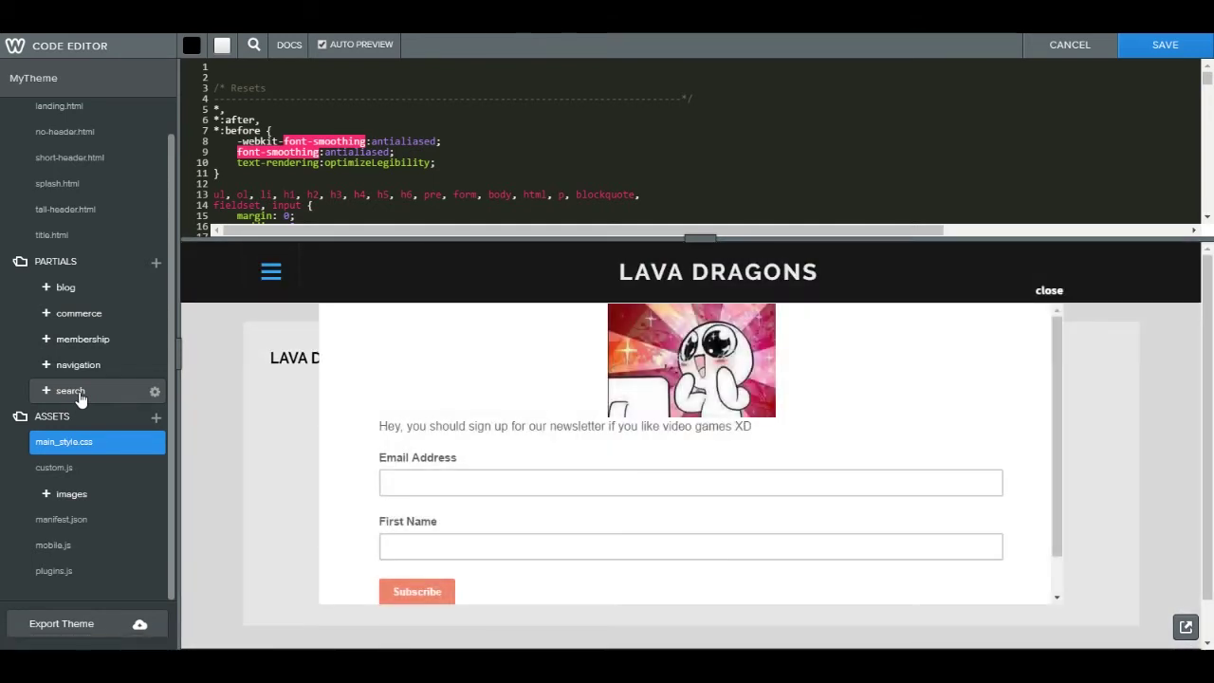
pyautogui.click(1068, 45)
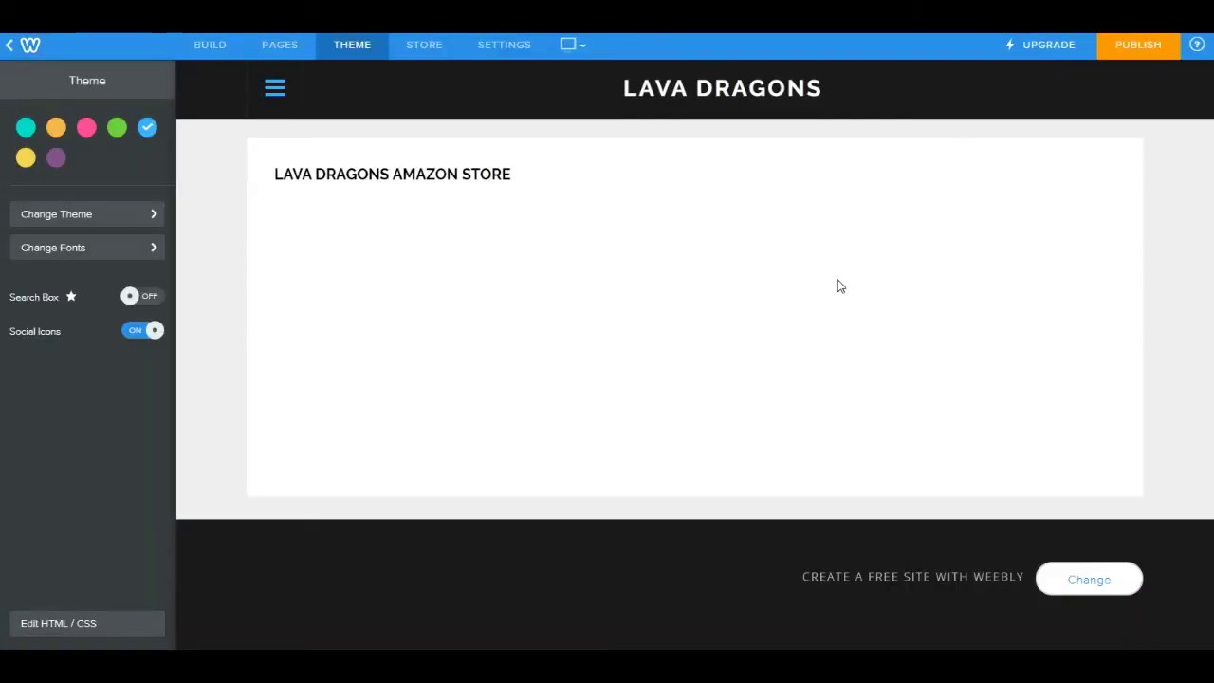
pyautogui.click(273, 88)
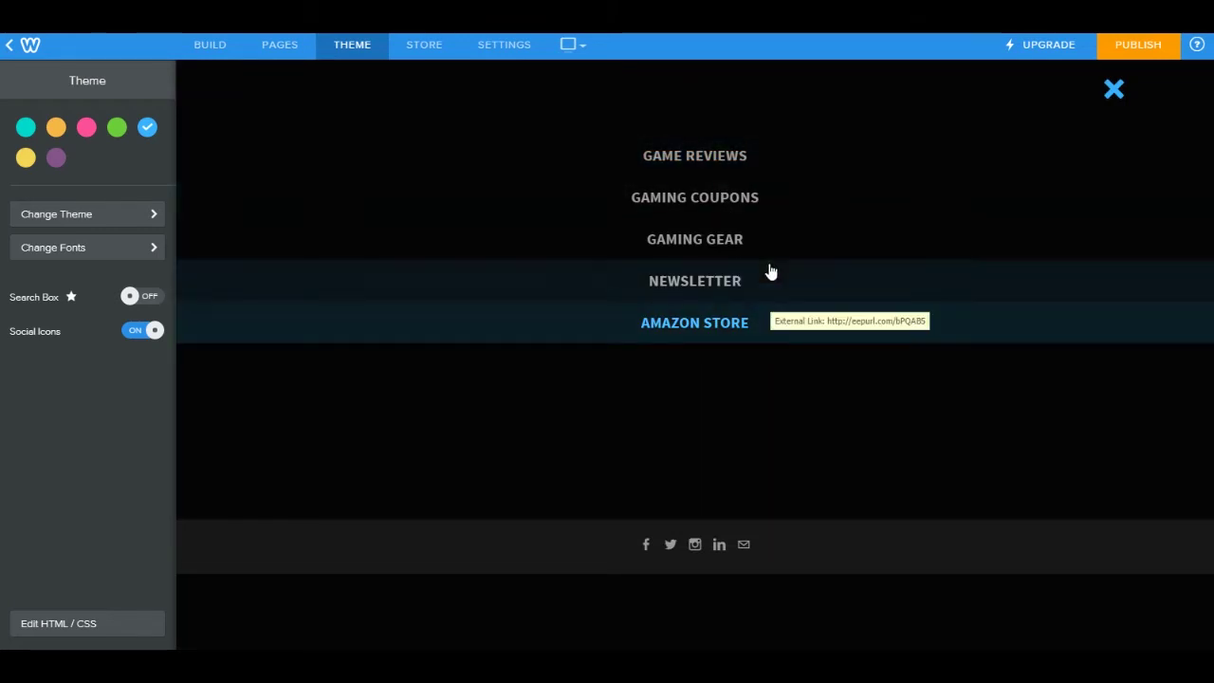
pyautogui.click(1115, 95)
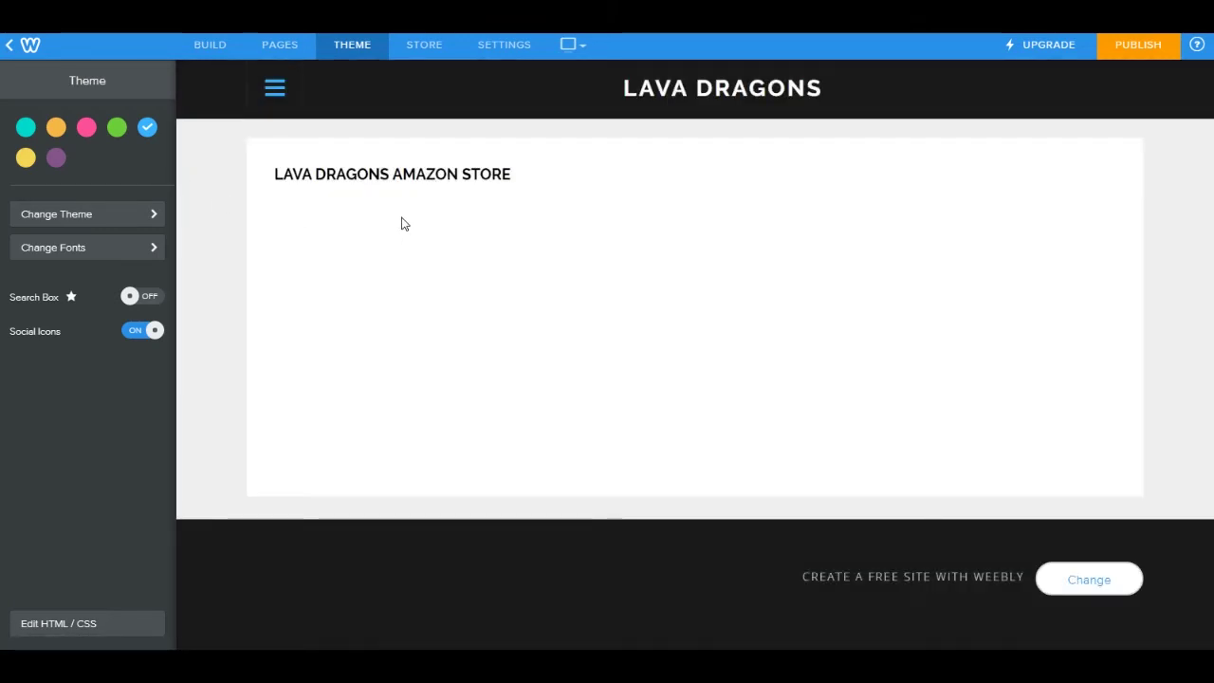
# Step: Add an Embed Code element below the Lava Dragons Amazon Store title and copy the inline-frame code from the Amazon aStore page
pyautogui.click(208, 45)
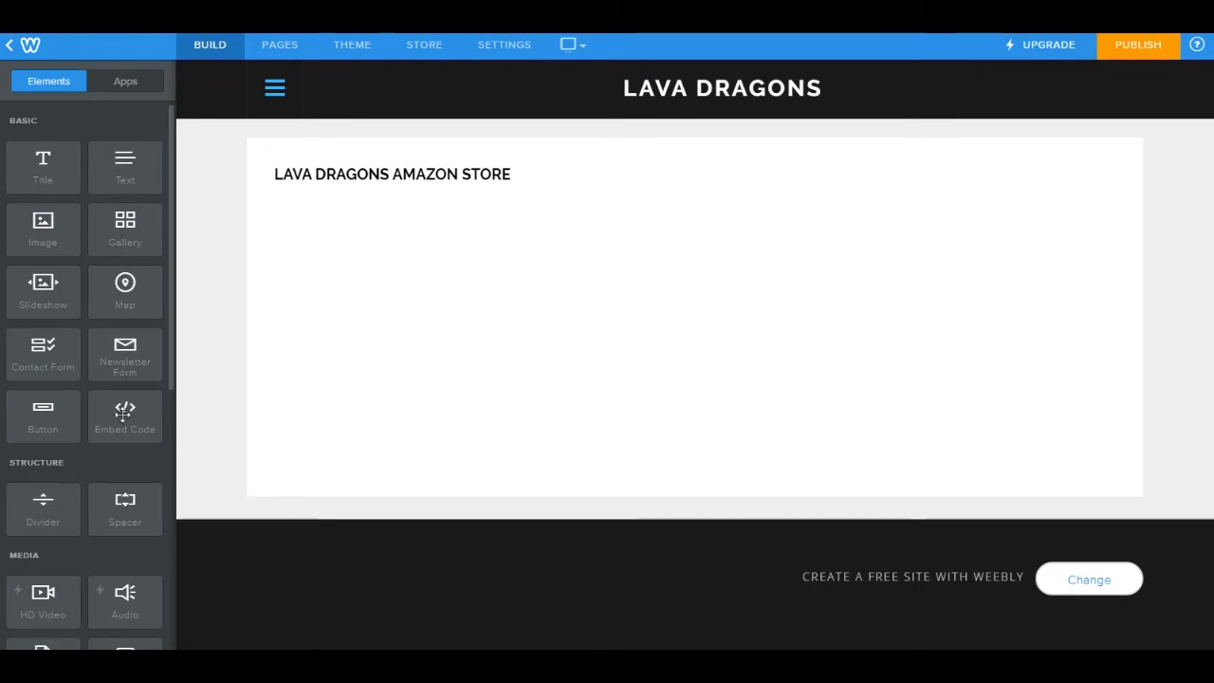
pyautogui.moveTo(119, 414); pyautogui.dragTo(498, 292)
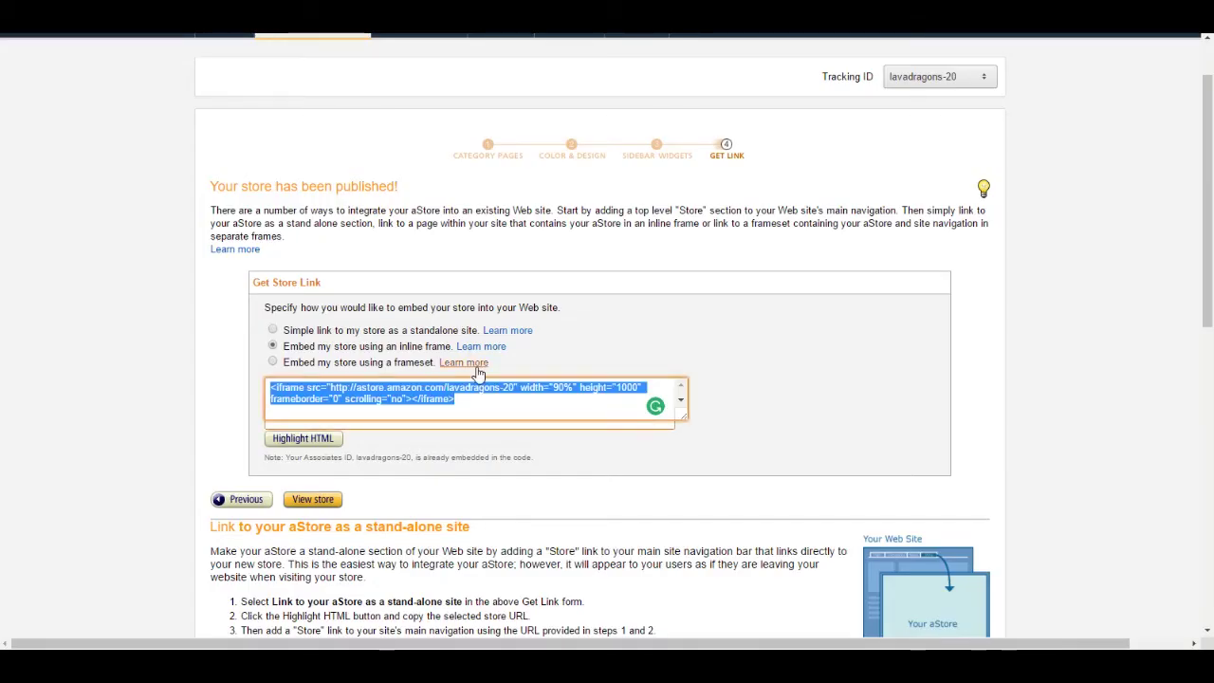
pyautogui.click(472, 403)
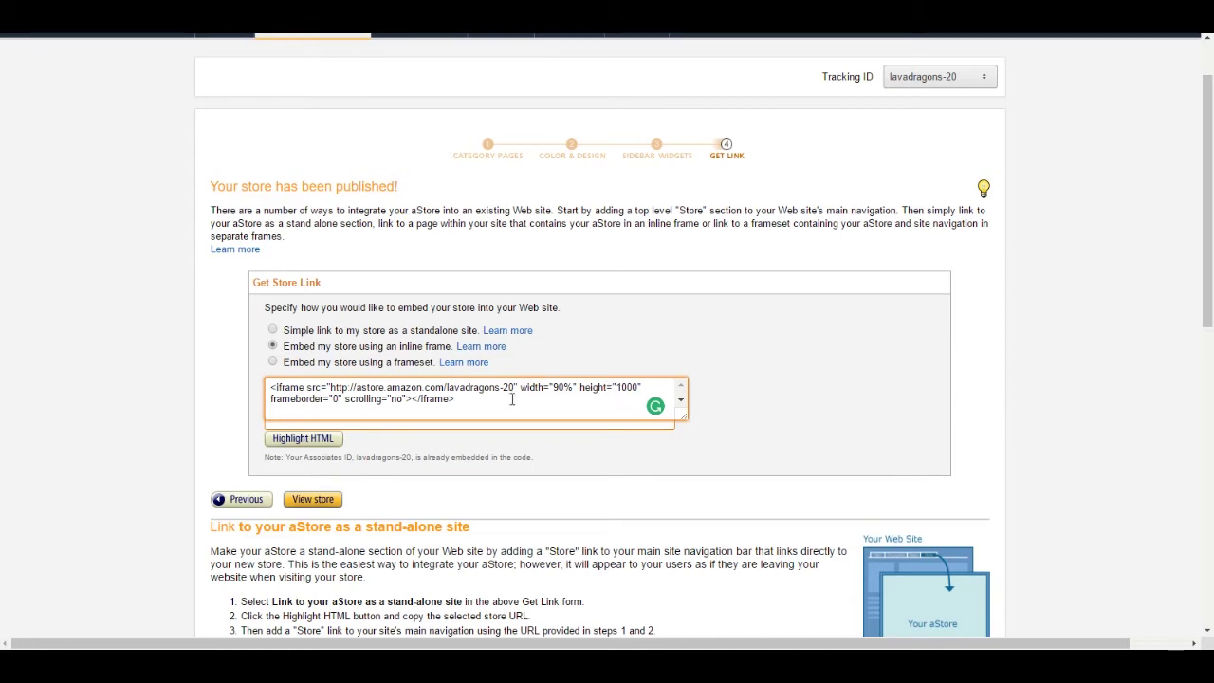
pyautogui.moveTo(468, 406); pyautogui.dragTo(253, 391)
pyautogui.hotkey('ctrl', 'c')
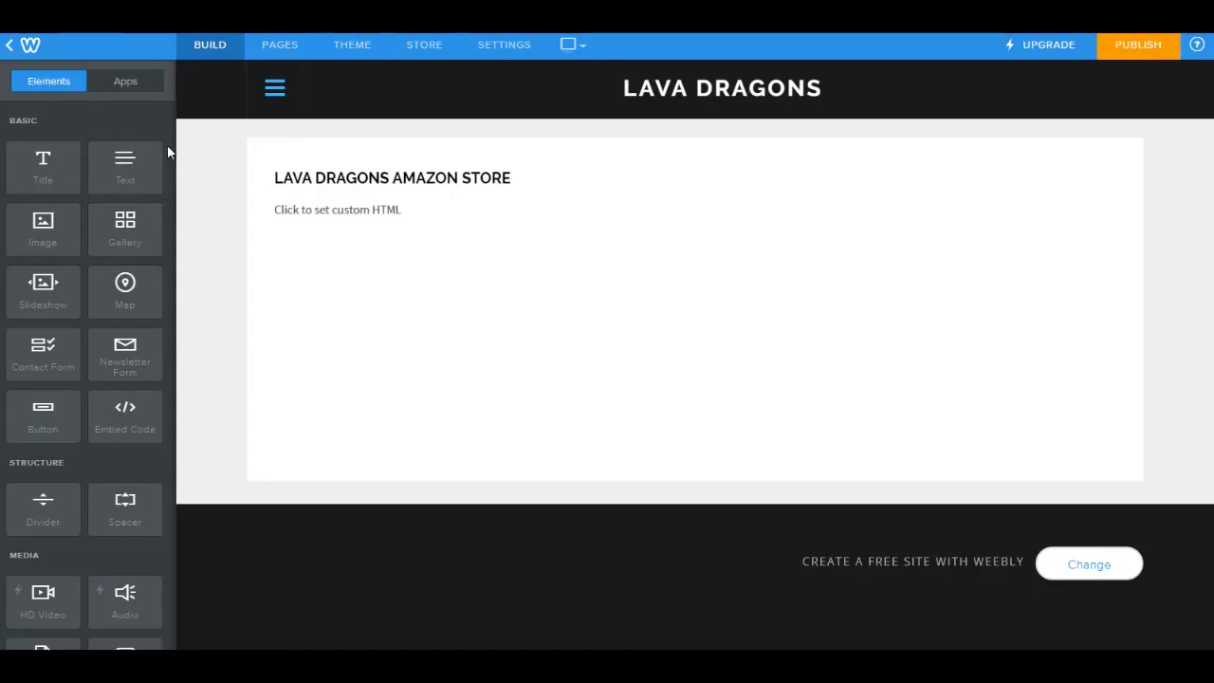
# Step: Paste the aStore iframe code into the custom HTML element in Weebly and center its position
pyautogui.click(393, 228)
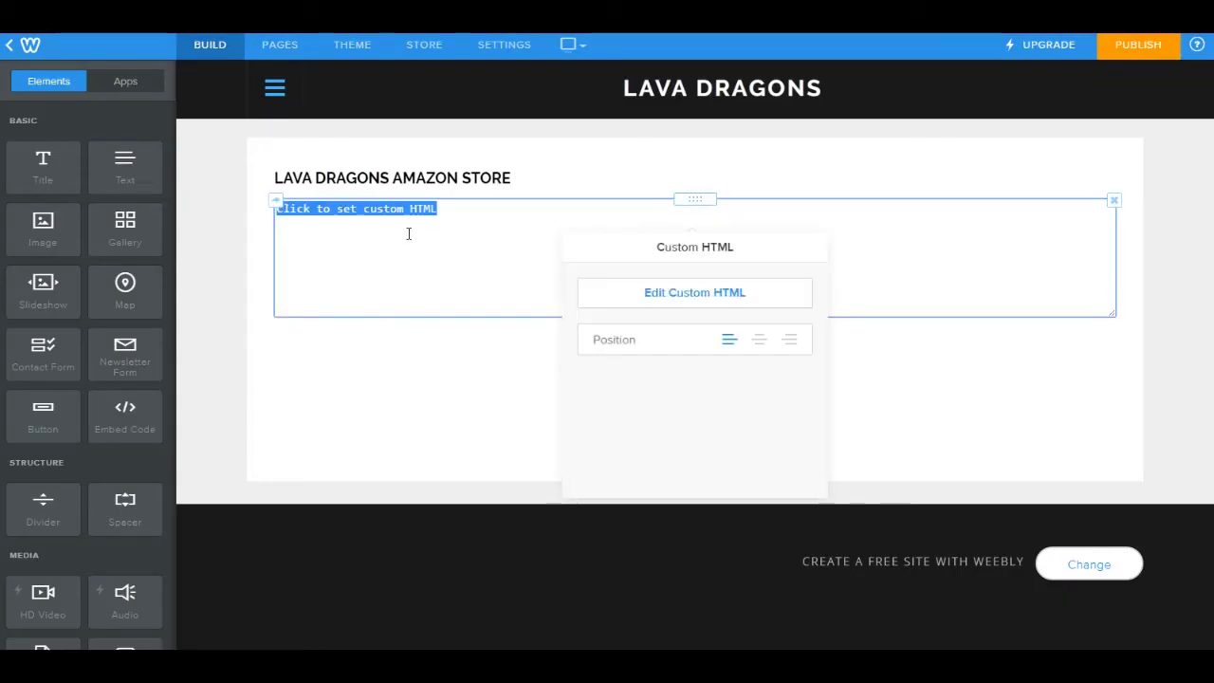
pyautogui.hotkey('ctrl', 'v')
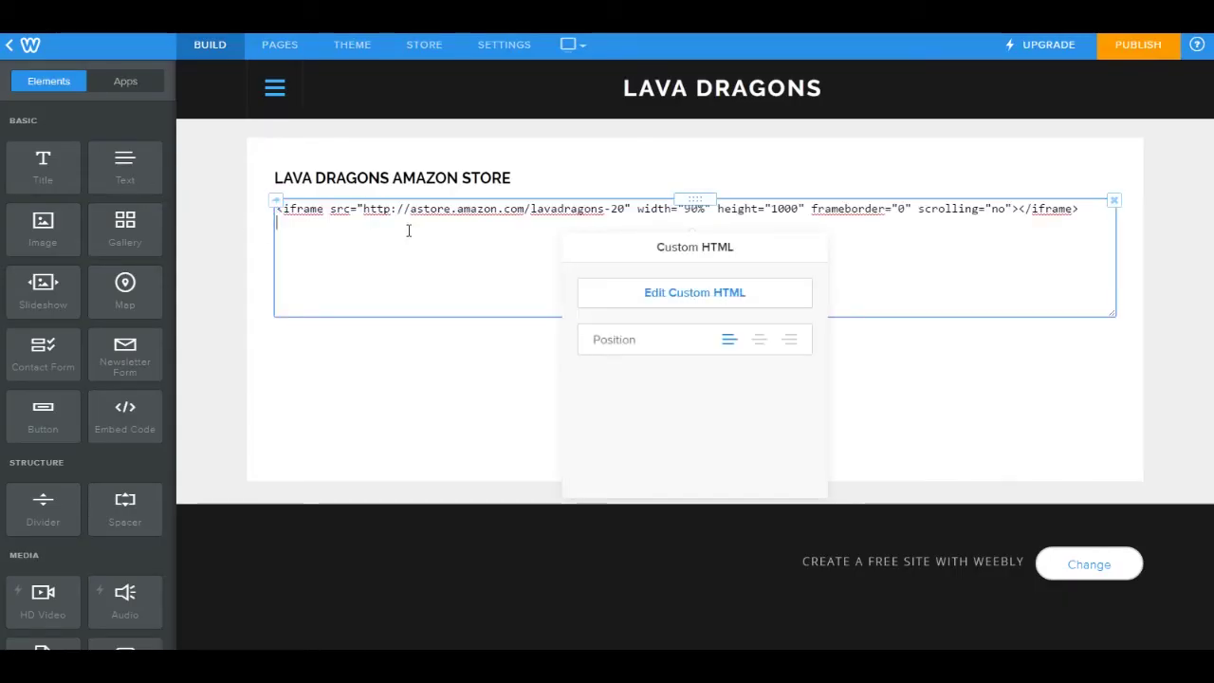
pyautogui.click(759, 341)
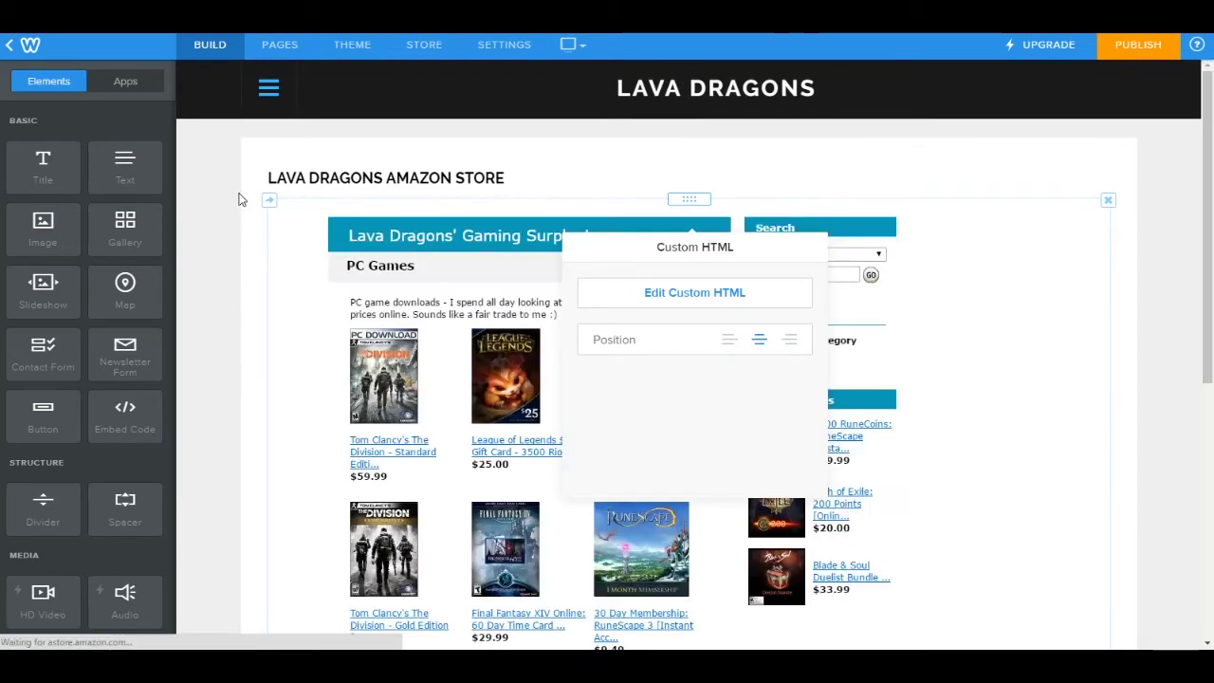
pyautogui.click(239, 199)
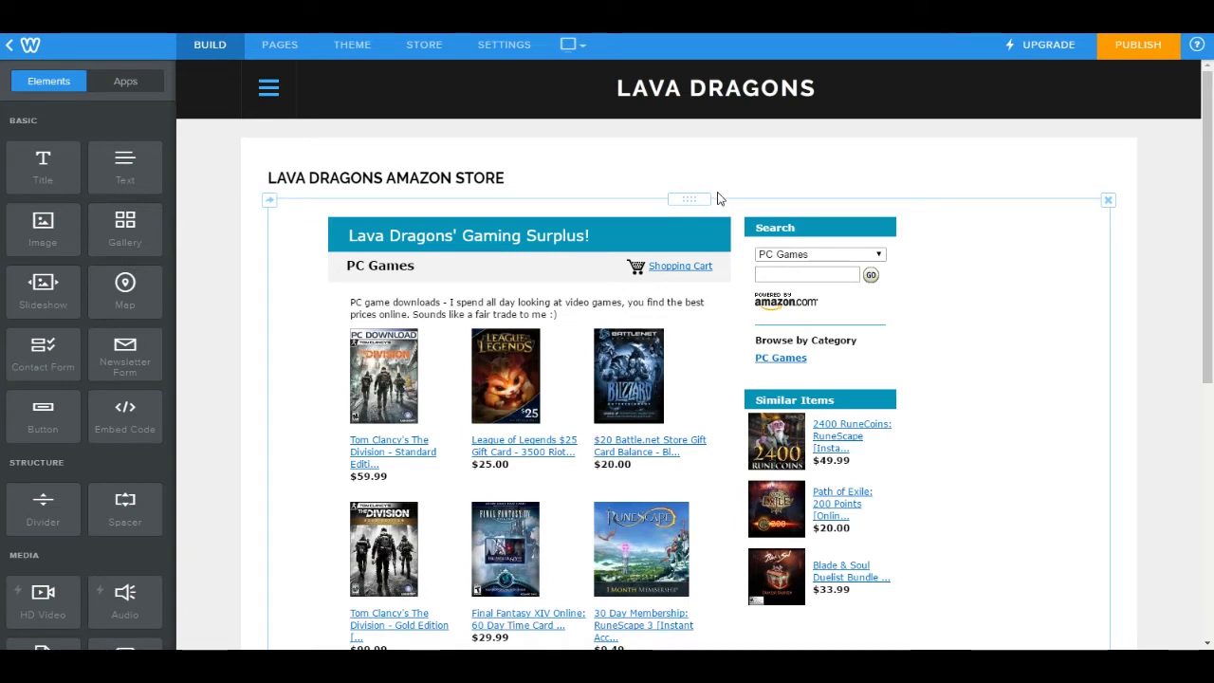
pyautogui.click(619, 186)
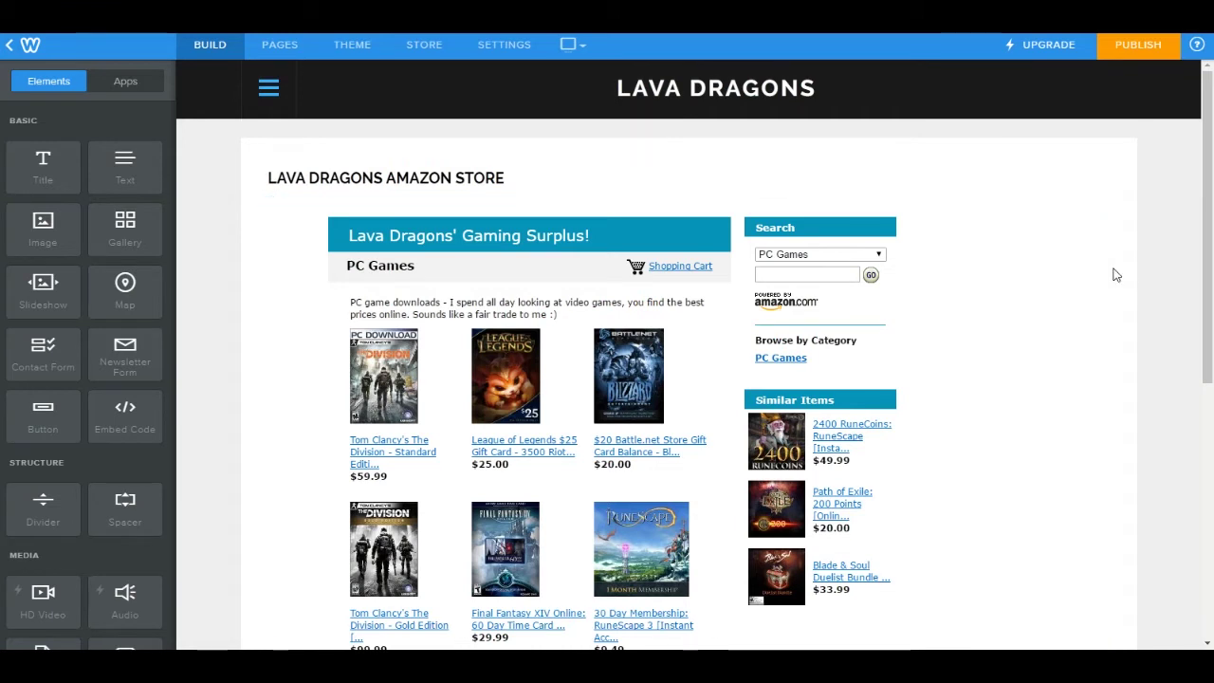
pyautogui.click(1070, 311)
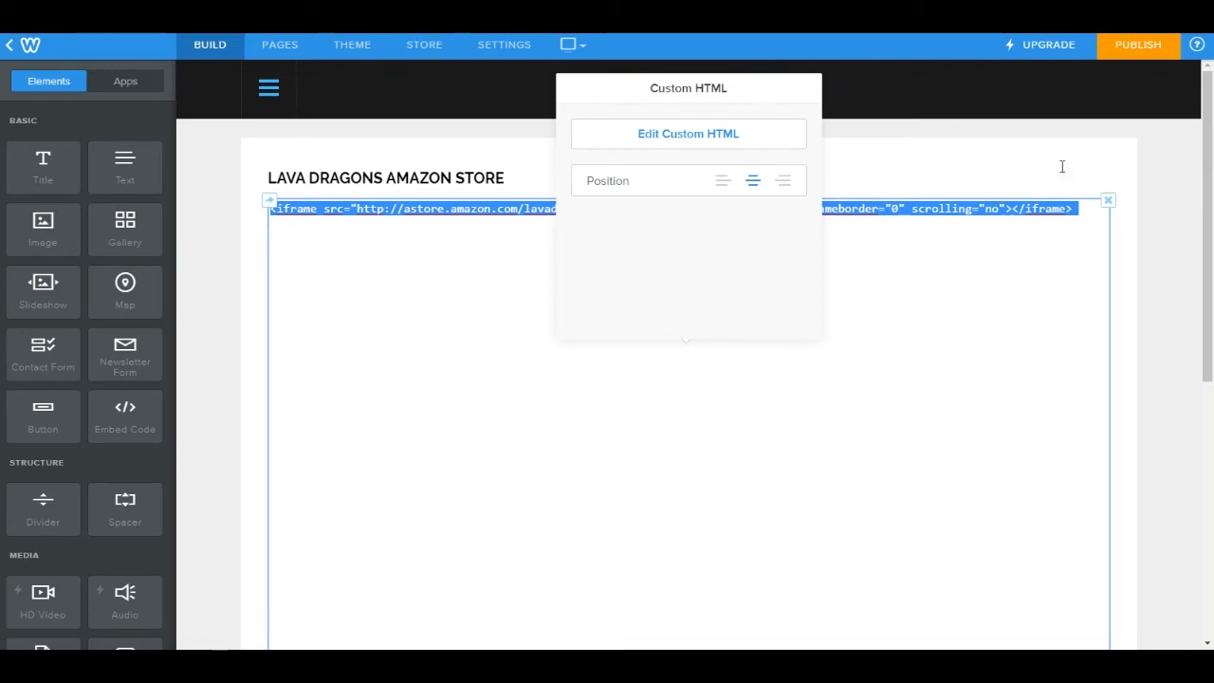
pyautogui.click(237, 298)
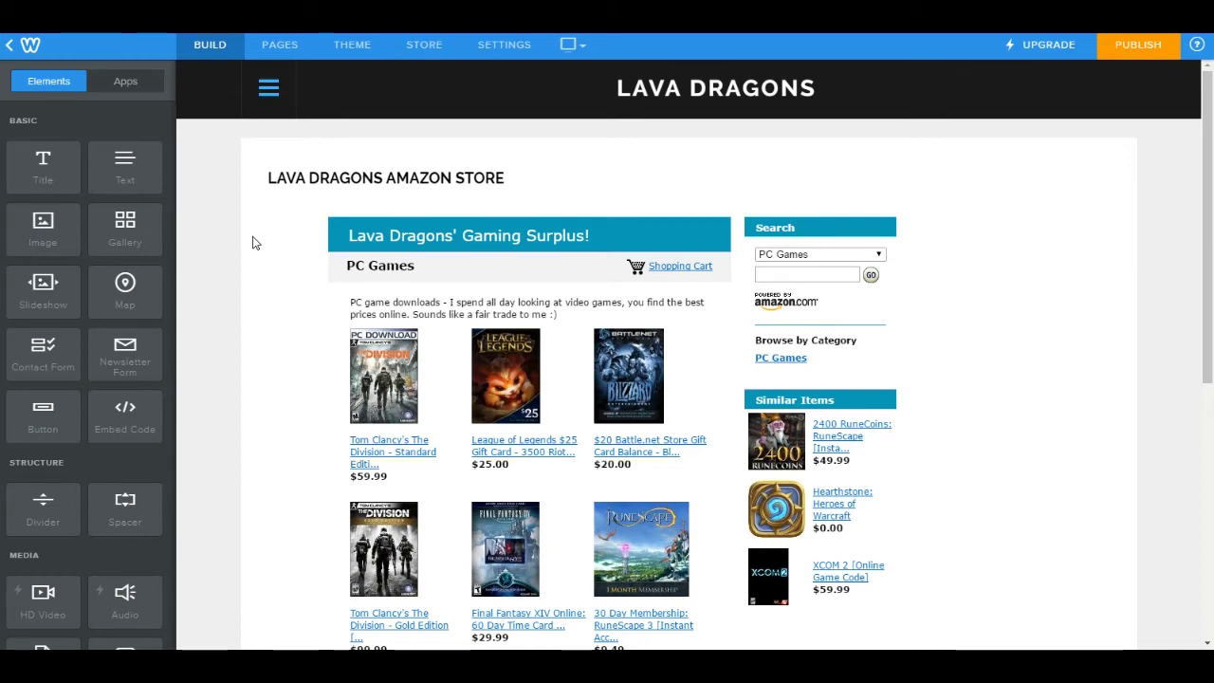
# Step: Open the theme gallery and examine the layouts and navigation styles of all the listed themes
pyautogui.click(352, 44)
pyautogui.click(81, 209)
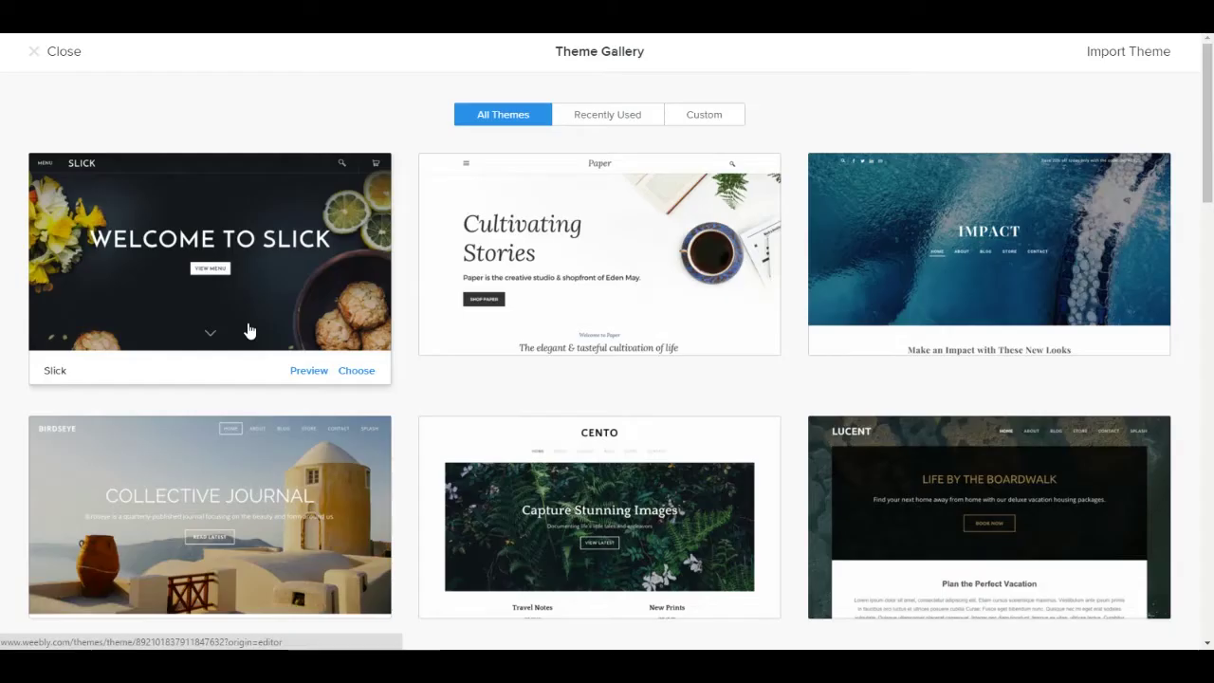
pyautogui.click(36, 163)
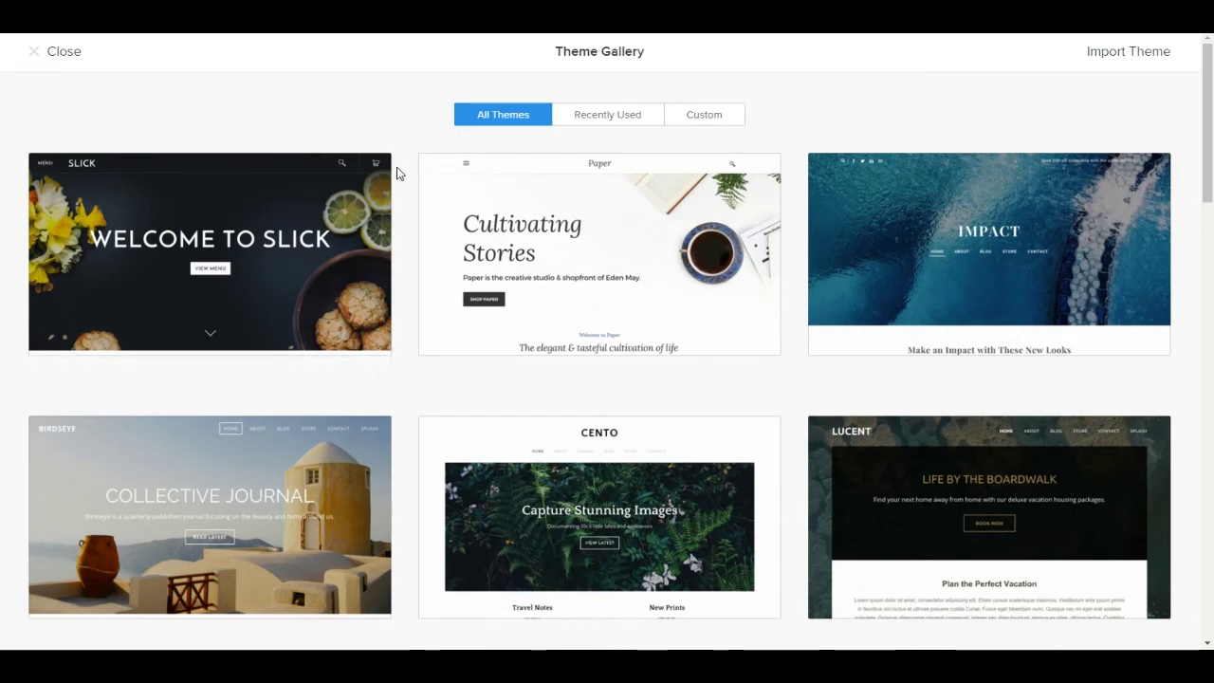
pyautogui.moveTo(454, 346)
pyautogui.scroll(-2, 454, 346)
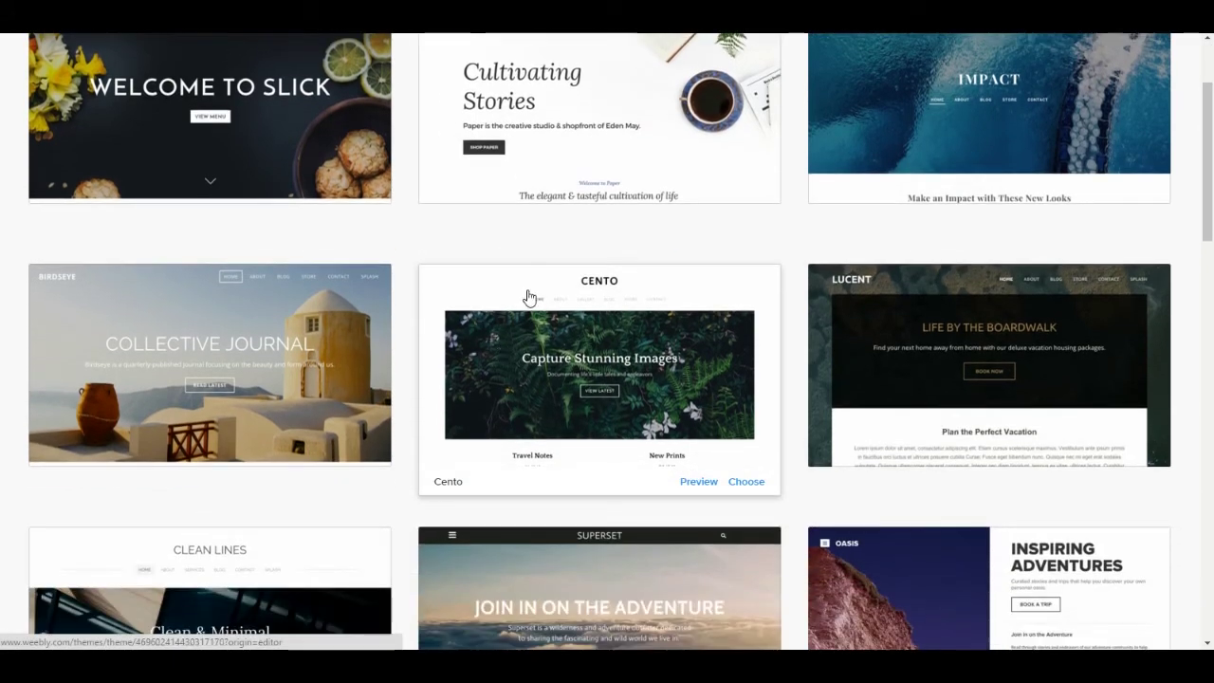
pyautogui.moveTo(1025, 287)
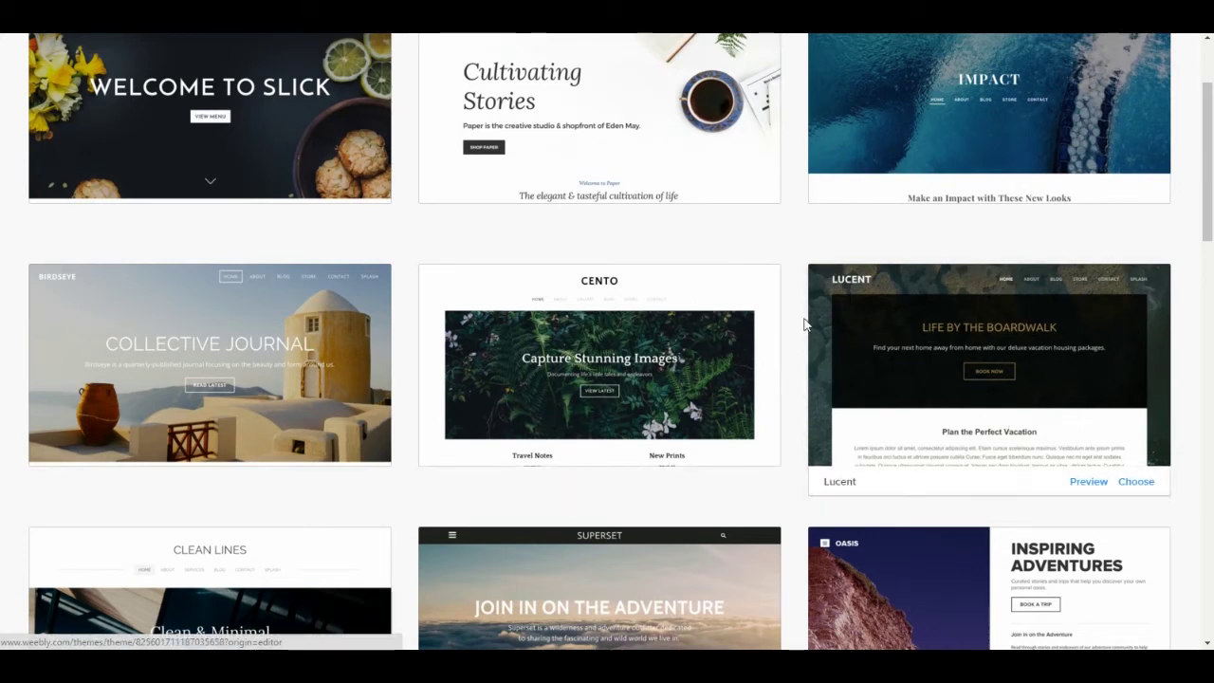
pyautogui.scroll(-3, 825, 365)
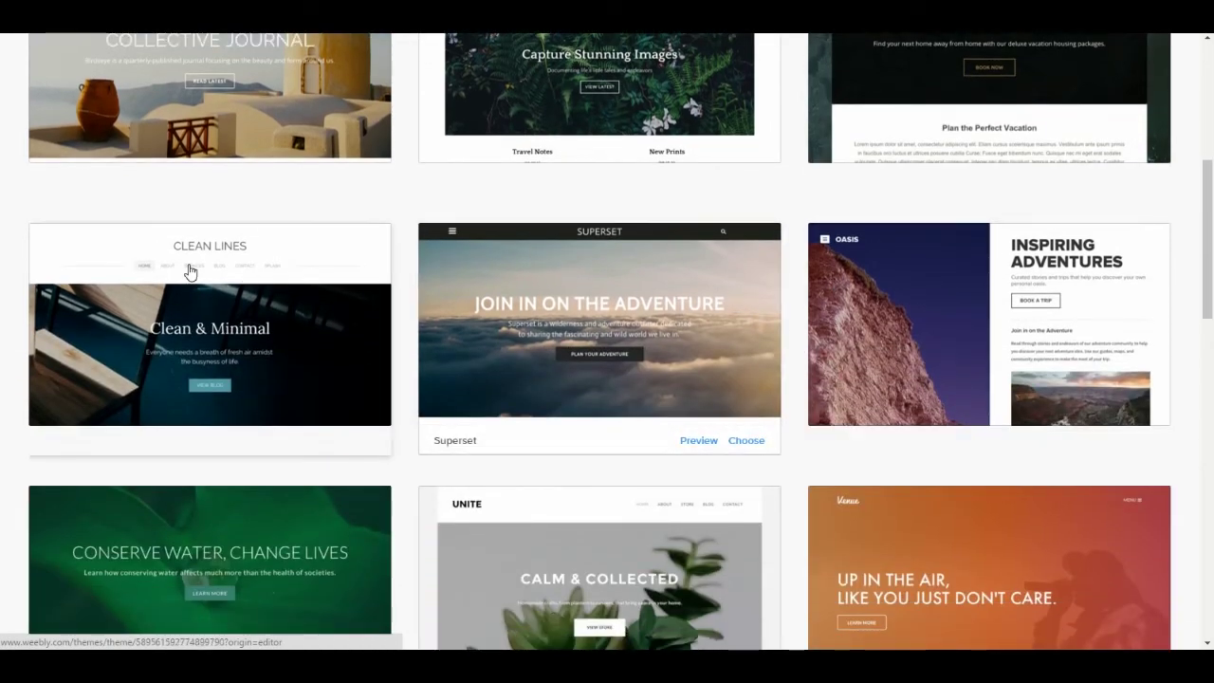
pyautogui.moveTo(334, 331)
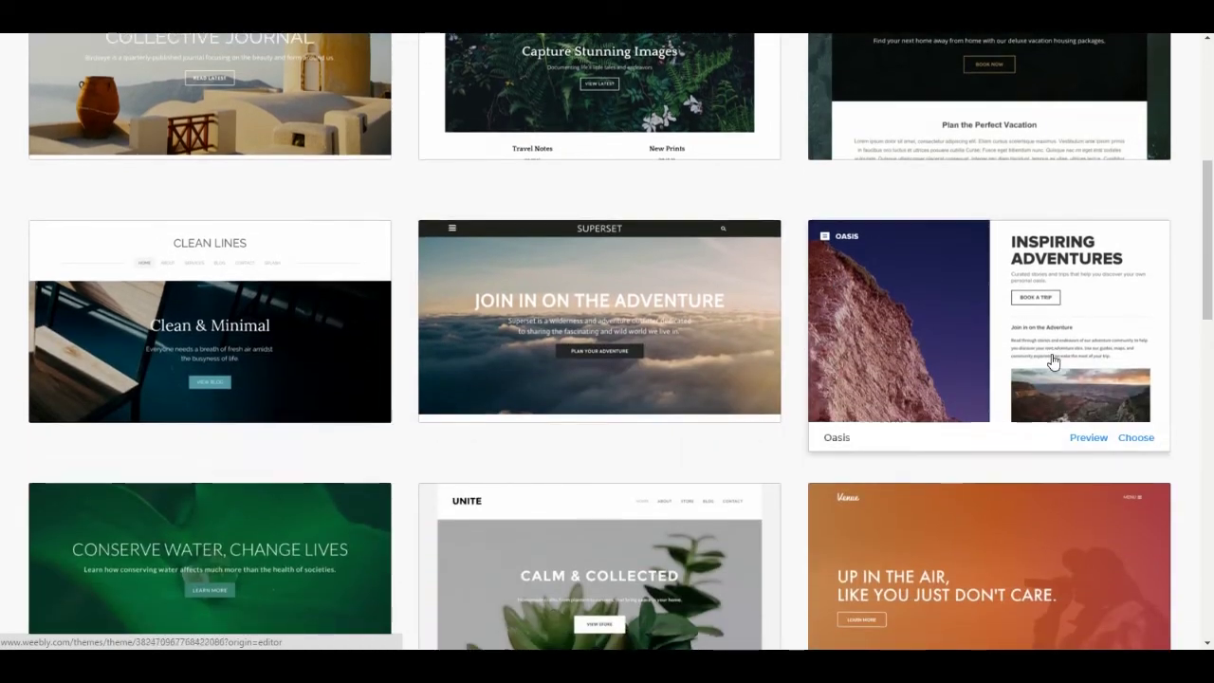
pyautogui.scroll(-4, 1053, 323)
pyautogui.scroll(-2, 1051, 358)
pyautogui.moveTo(806, 344)
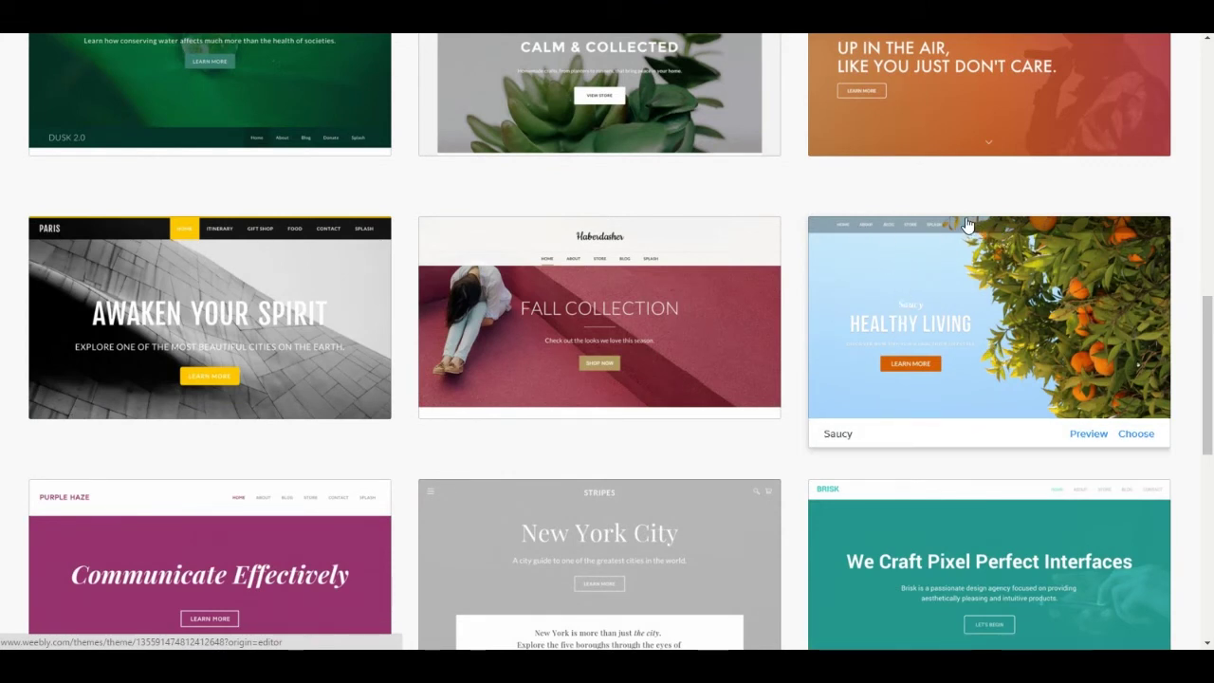
pyautogui.moveTo(690, 272)
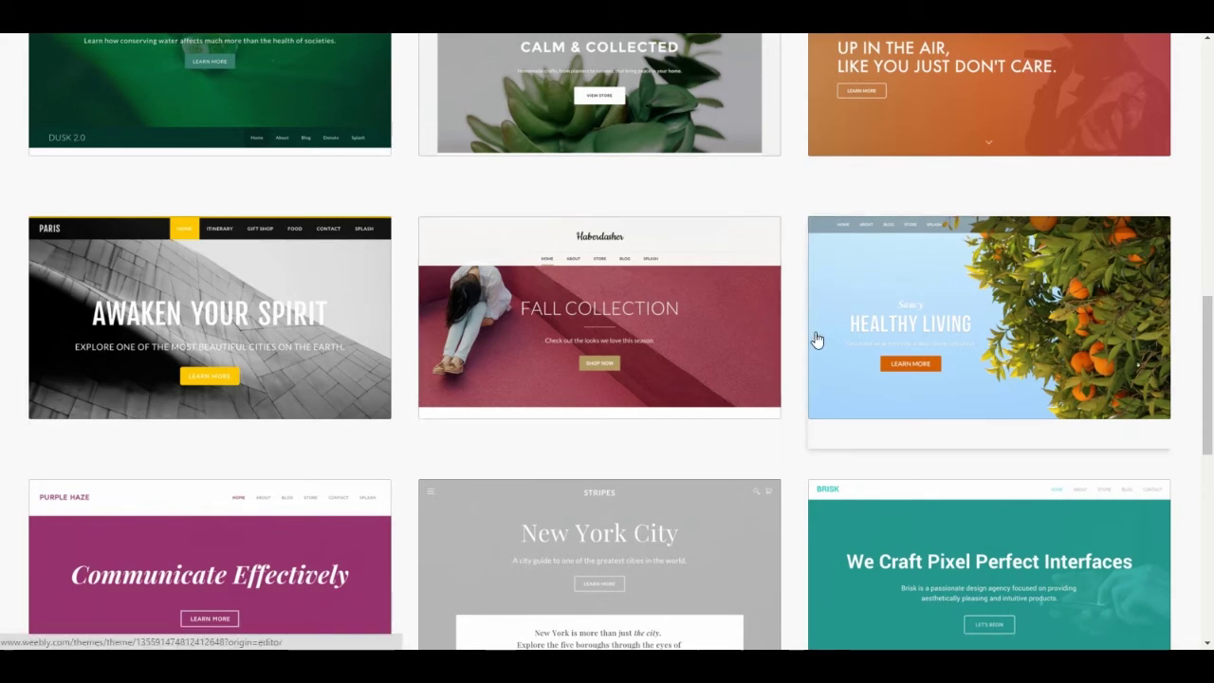
pyautogui.scroll(-3, 803, 316)
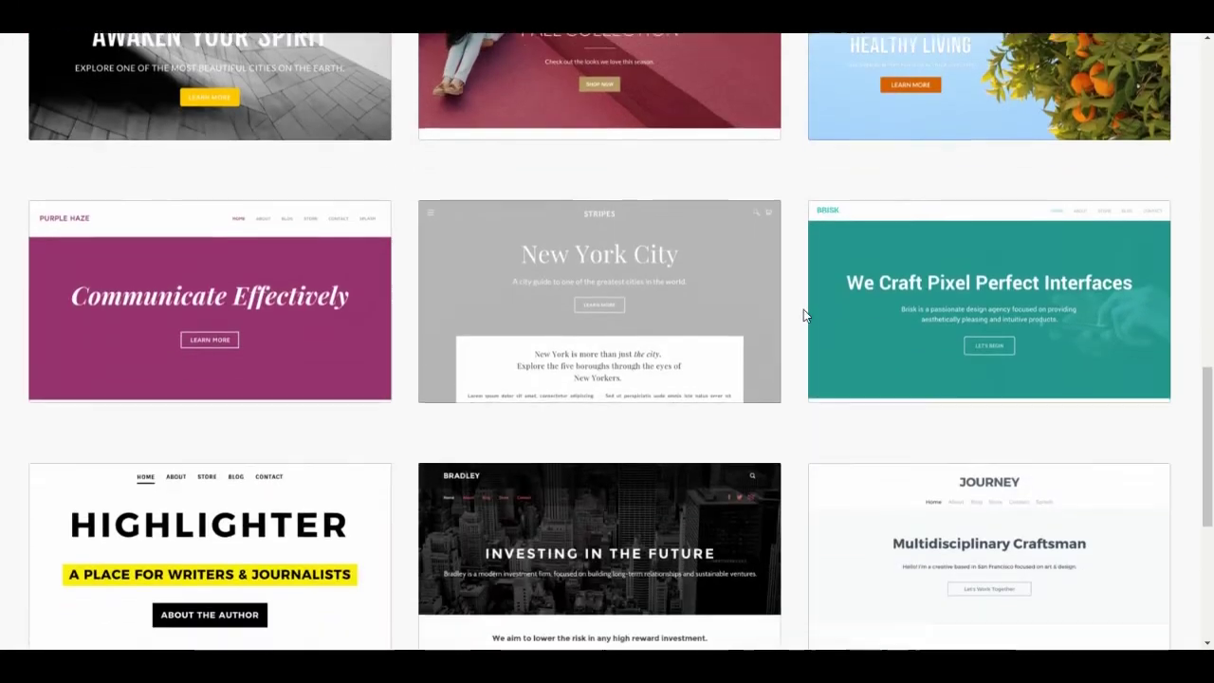
pyautogui.scroll(-3, 803, 316)
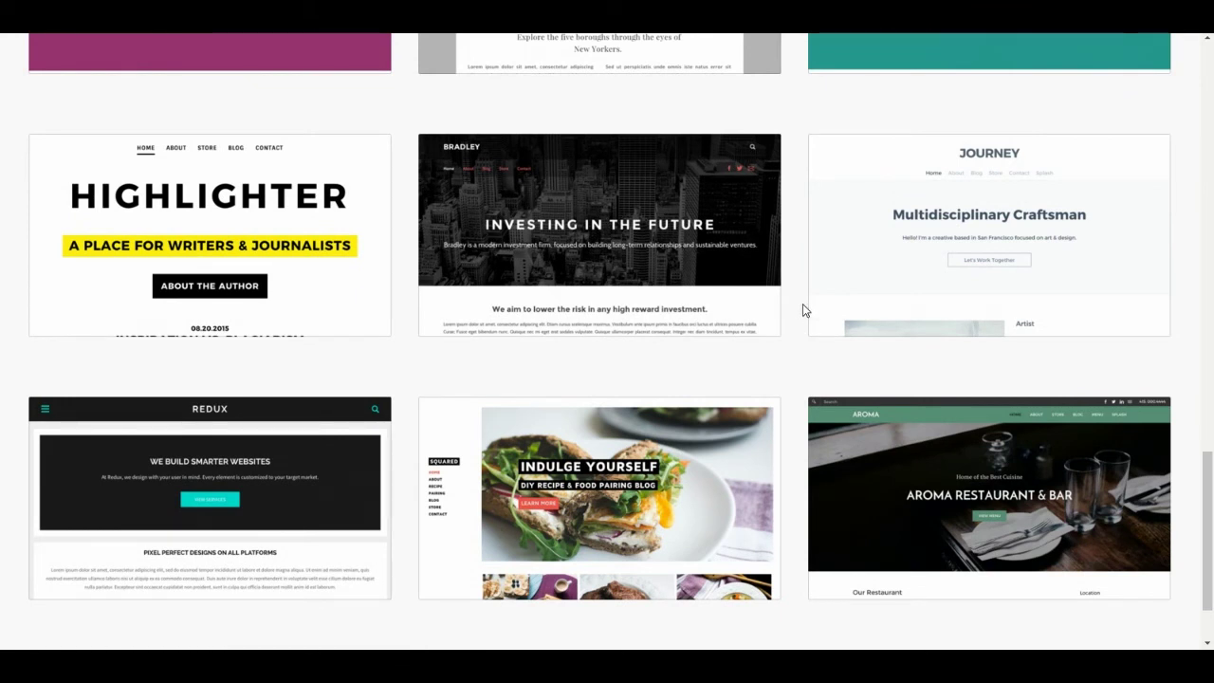
pyautogui.scroll(-1, 802, 311)
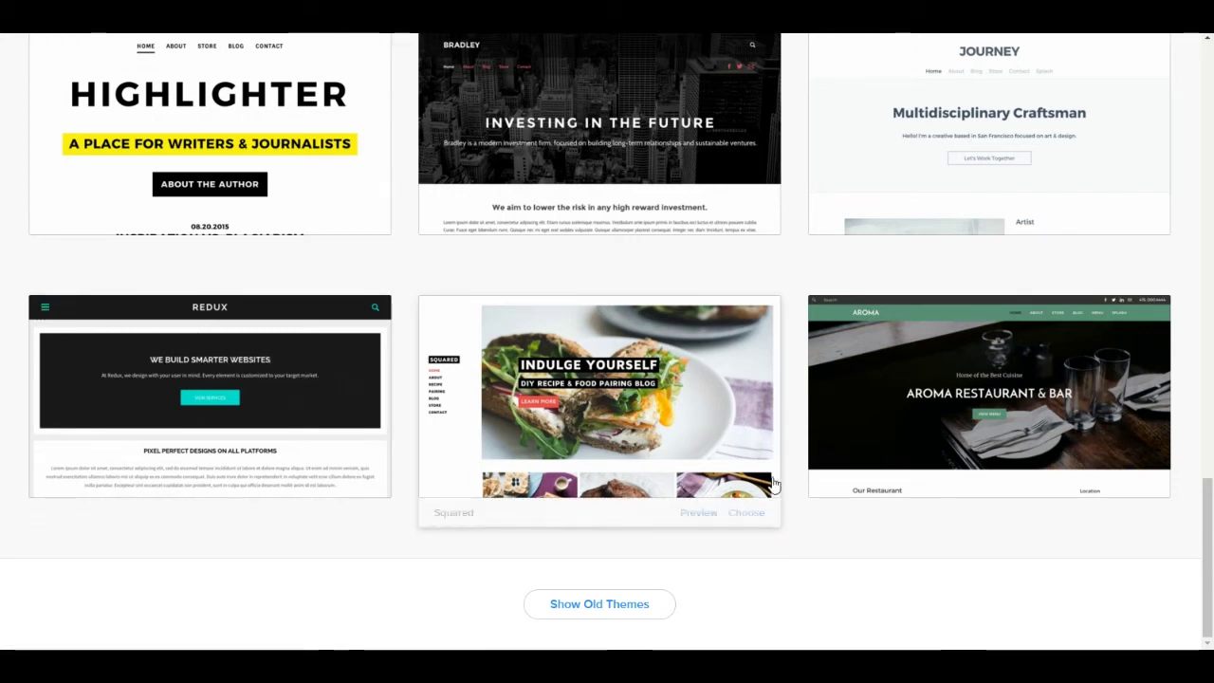
# Step: Look through the custom themes in the theme gallery, and return to the site editor without choosing one
pyautogui.scroll(20, 773, 483)
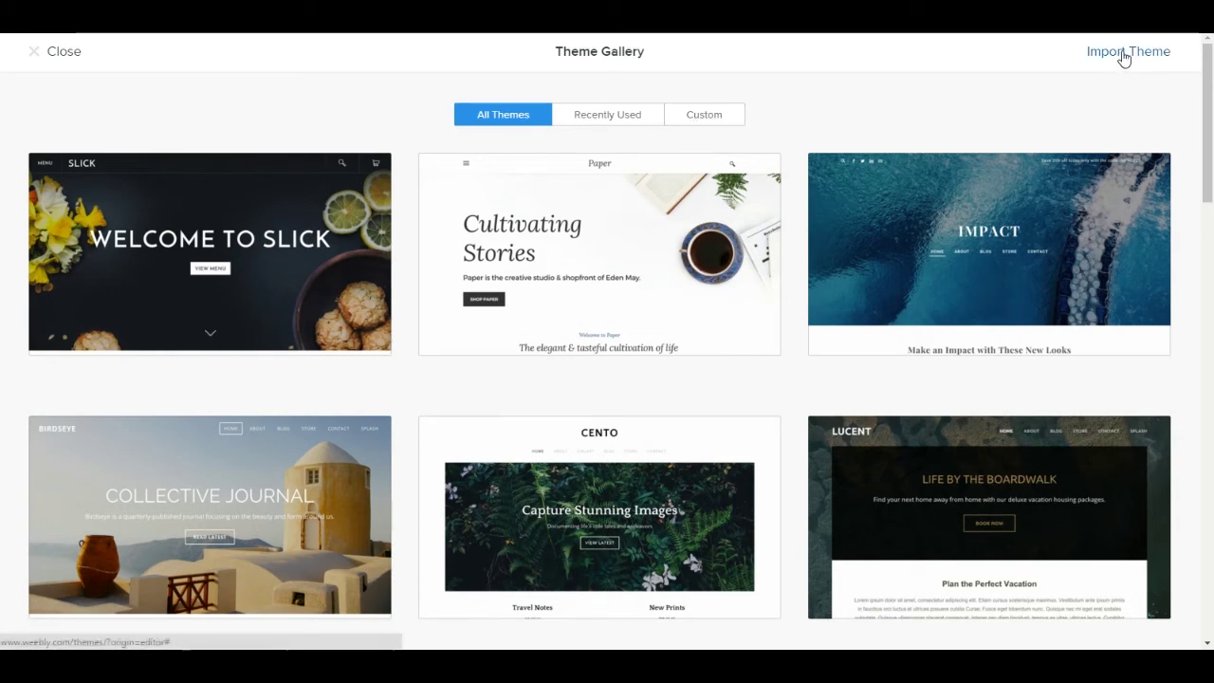
pyautogui.click(721, 117)
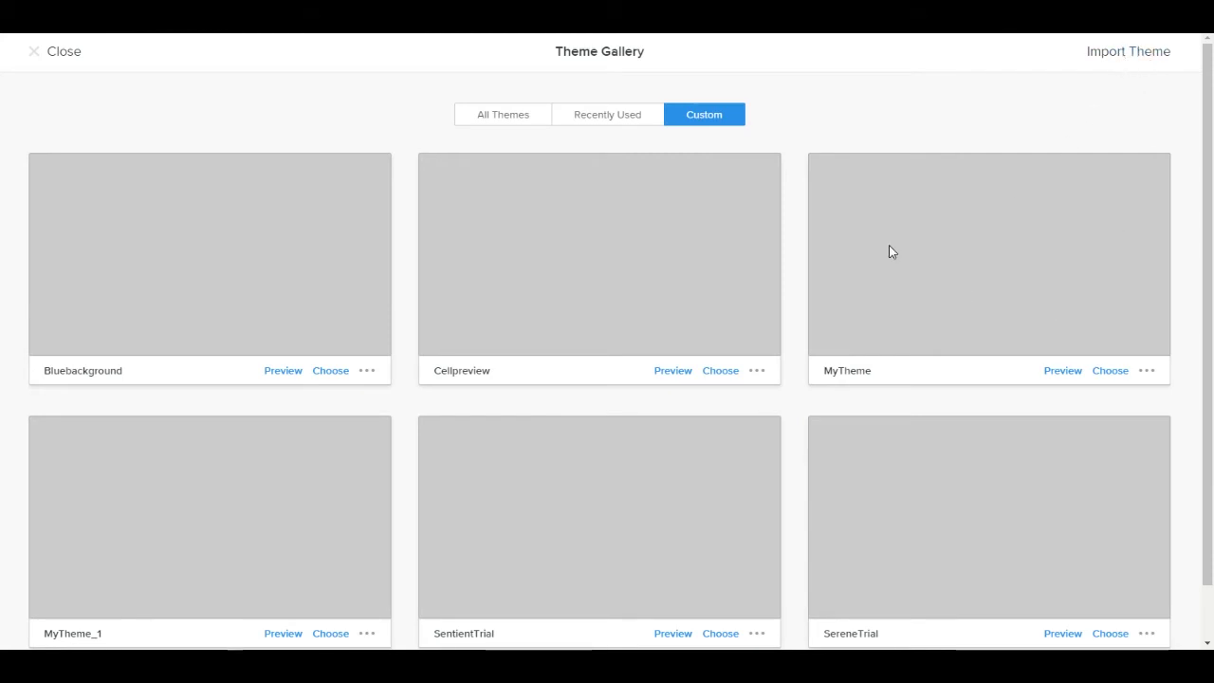
pyautogui.scroll(-1, 733, 394)
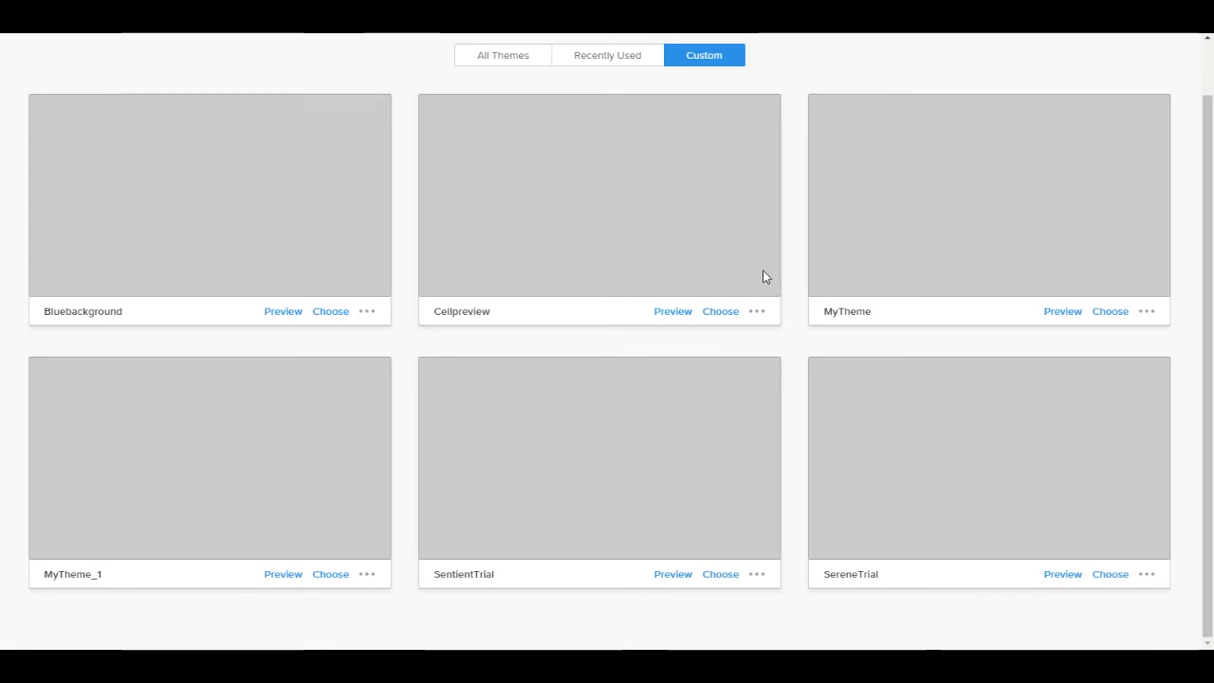
pyautogui.scroll(1, 569, 161)
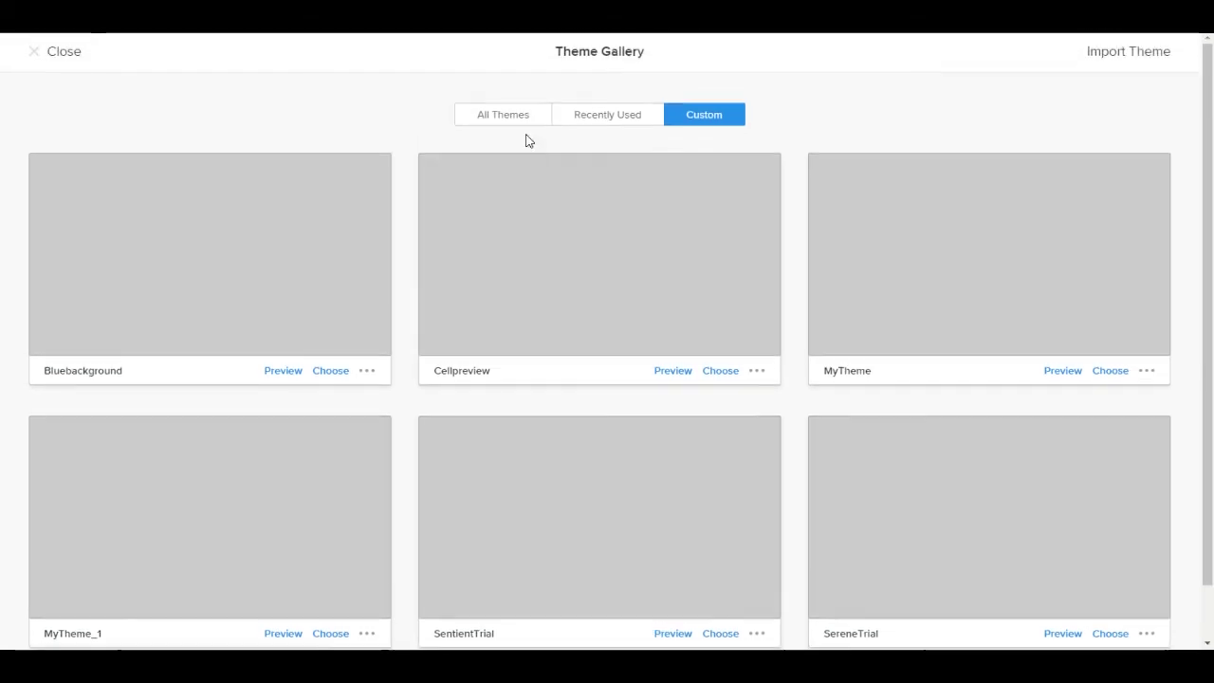
pyautogui.click(59, 52)
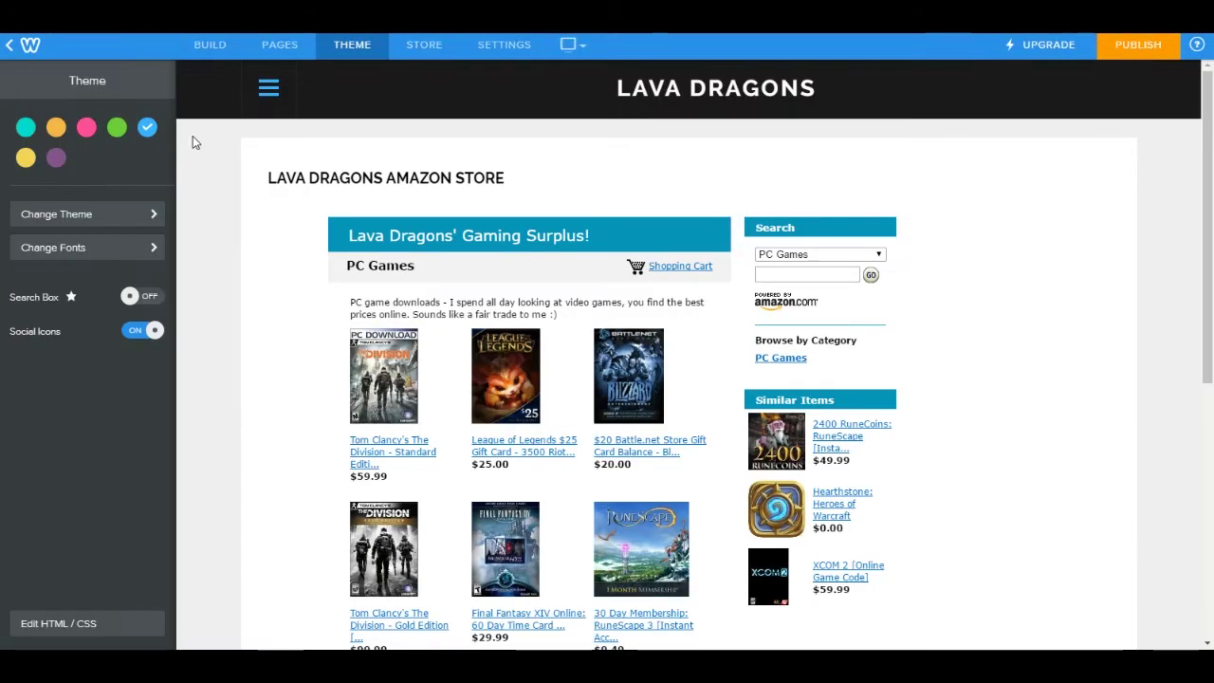
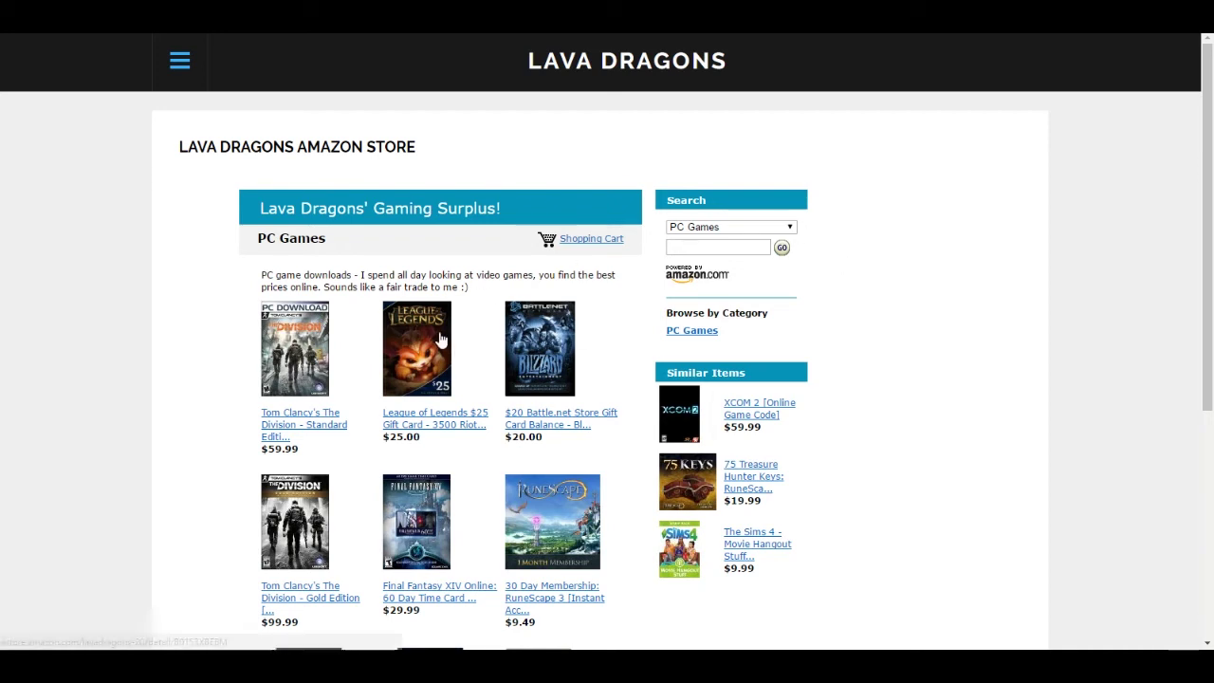
# Step: On the published site, visit the Gaming Coupons page, return to the Amazon Store page and review the whole embedded store
pyautogui.click(182, 60)
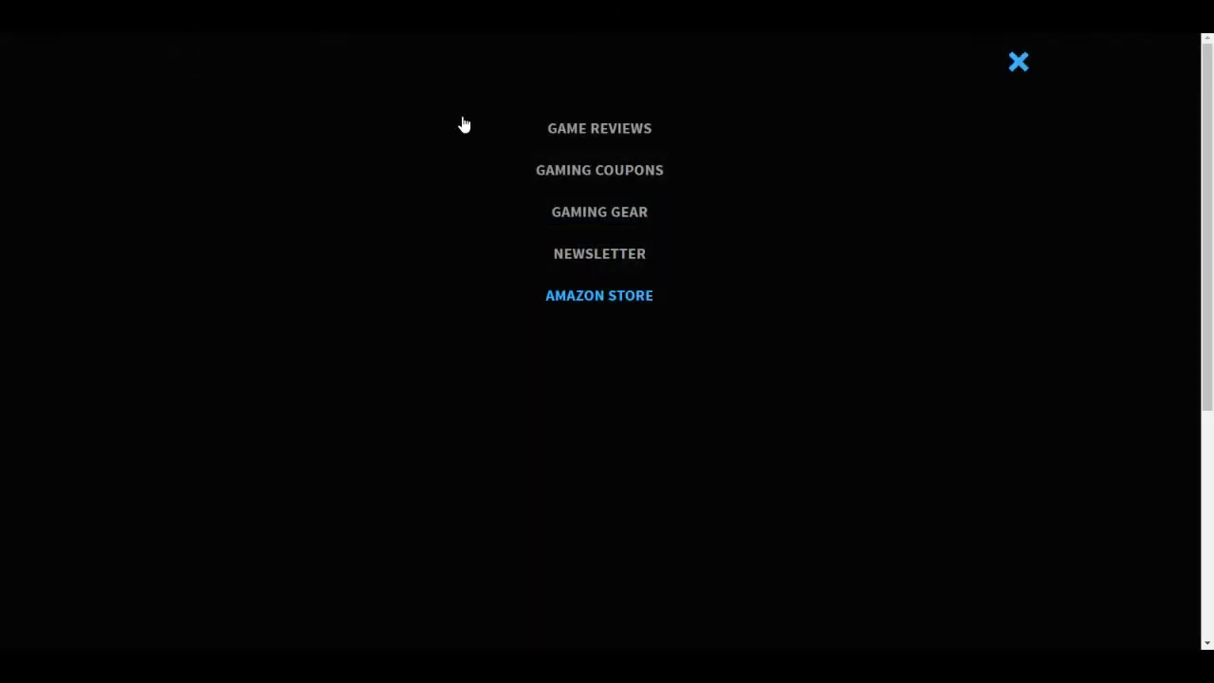
pyautogui.click(636, 174)
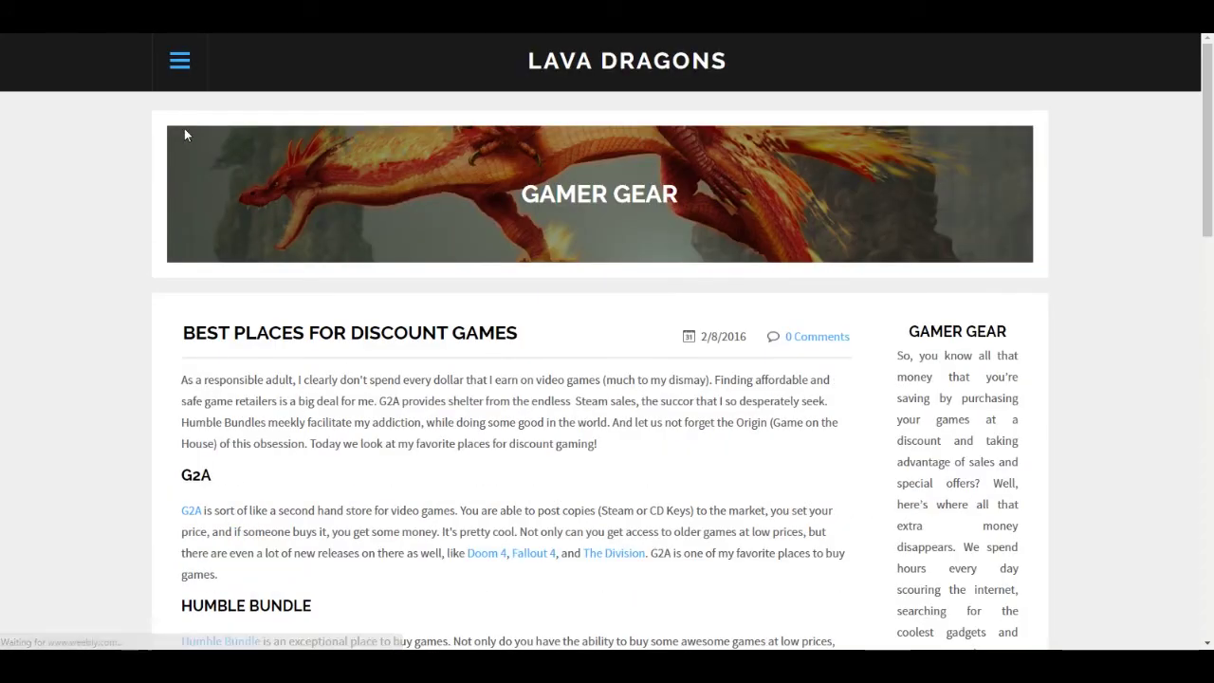
pyautogui.click(180, 61)
pyautogui.click(438, 284)
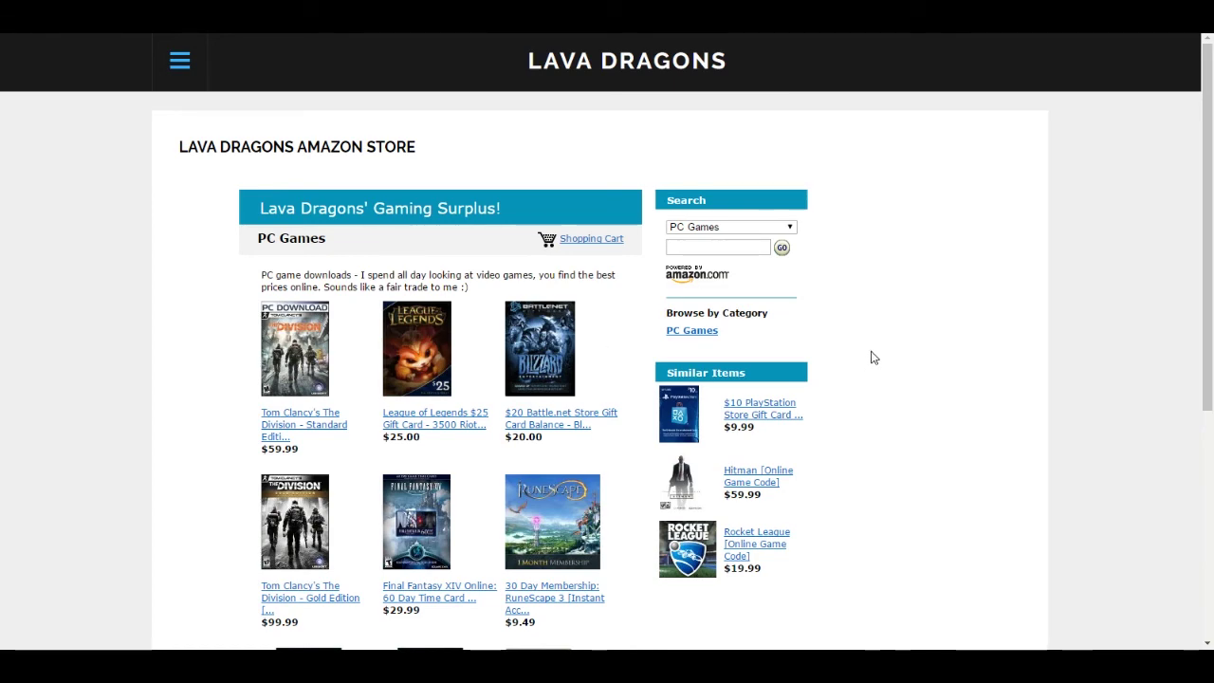
pyautogui.scroll(-3, 876, 399)
pyautogui.scroll(-2, 876, 400)
pyautogui.scroll(5, 876, 400)
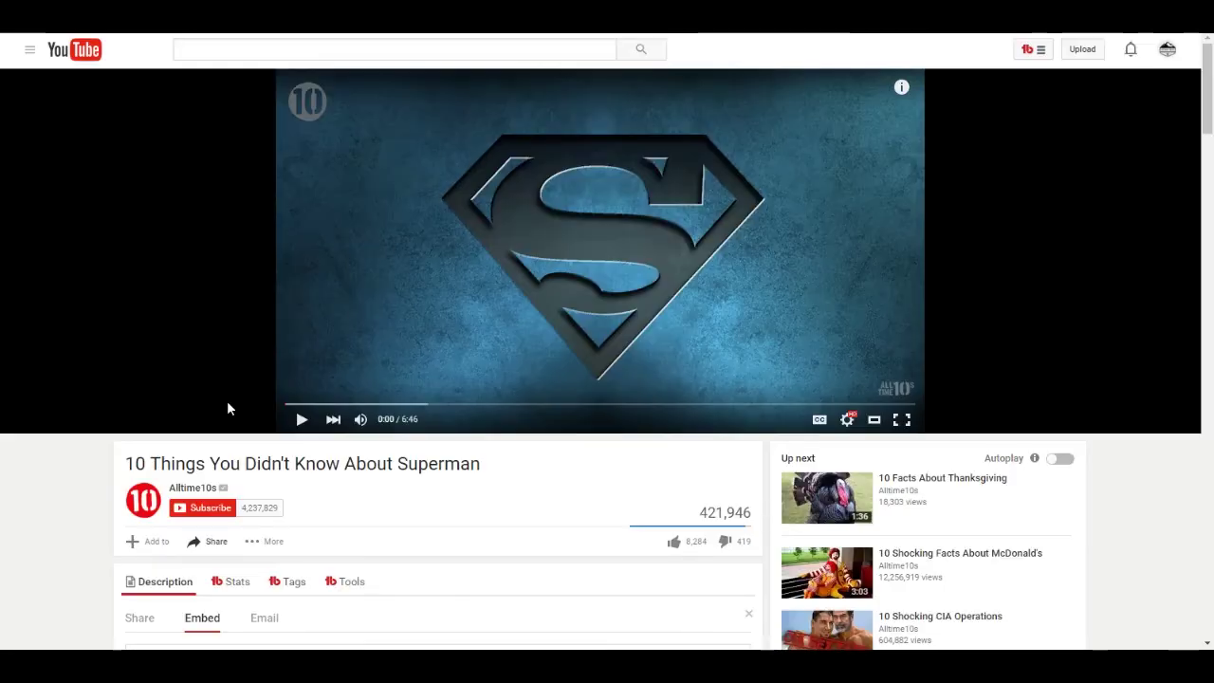
# Step: Switch to the YouTube video '10 Things You Didn't Know About Superman', compare its sharing options and copy its iframe embed code
pyautogui.scroll(-3, 127, 425)
pyautogui.scroll(3, 123, 422)
pyautogui.scroll(-3, 128, 413)
pyautogui.scroll(-3, 132, 403)
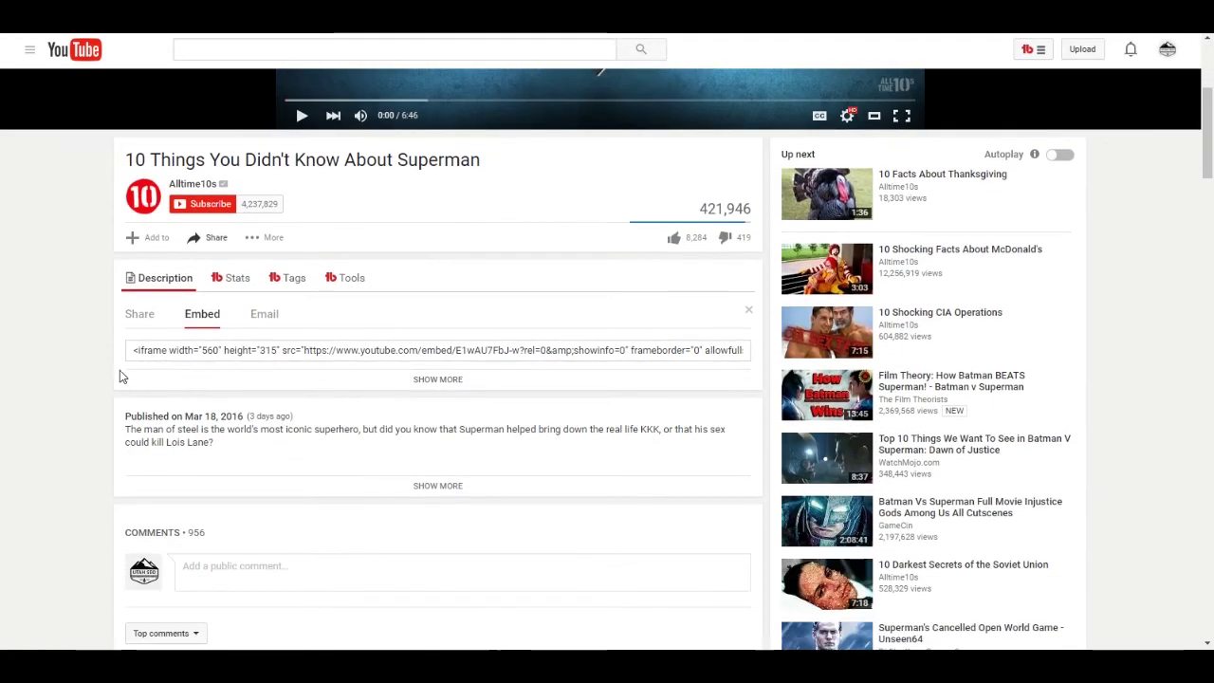
pyautogui.click(140, 315)
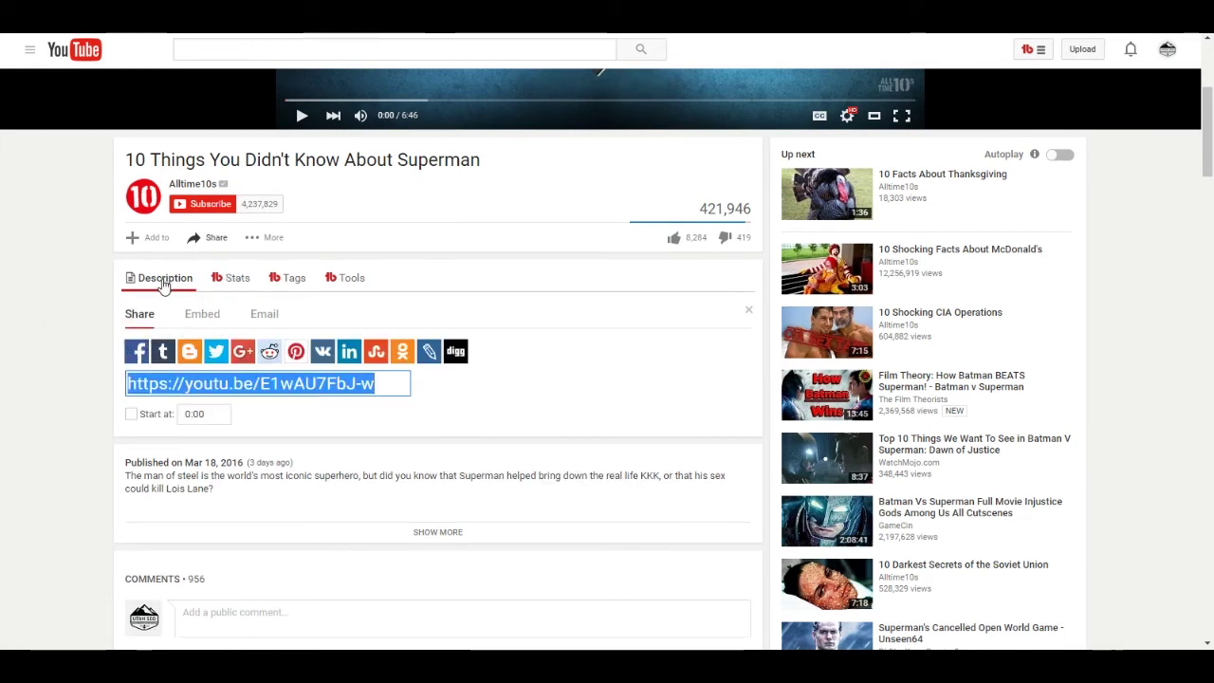
pyautogui.click(163, 284)
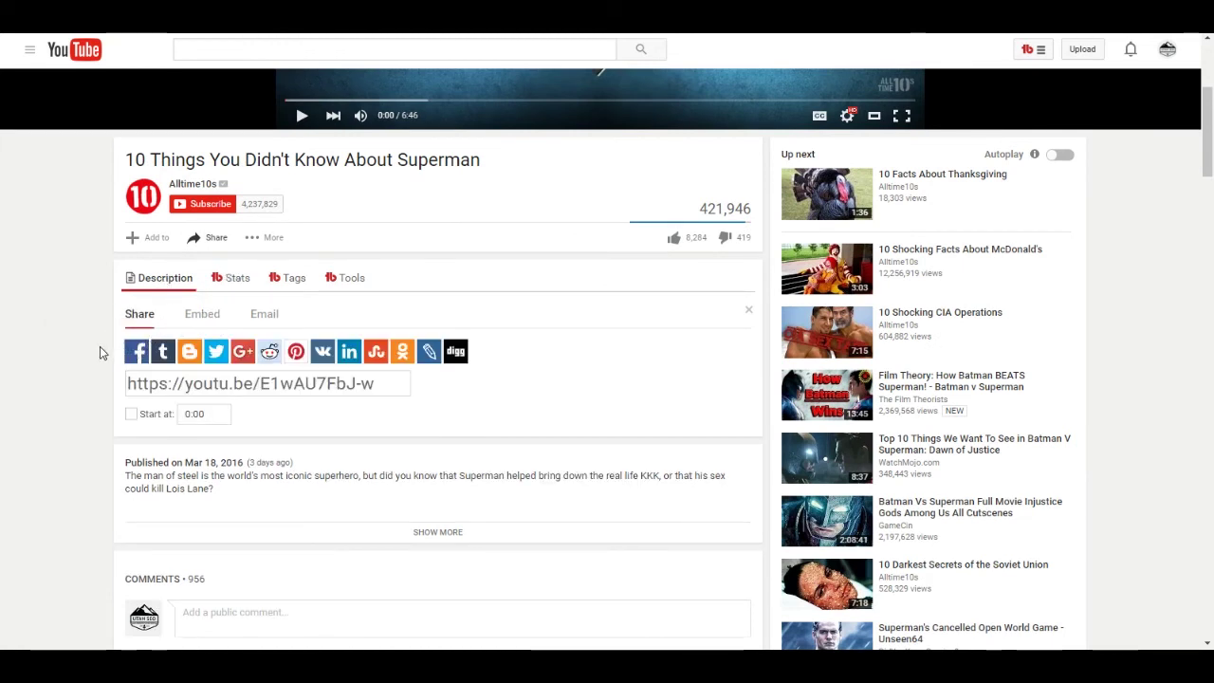
pyautogui.click(195, 318)
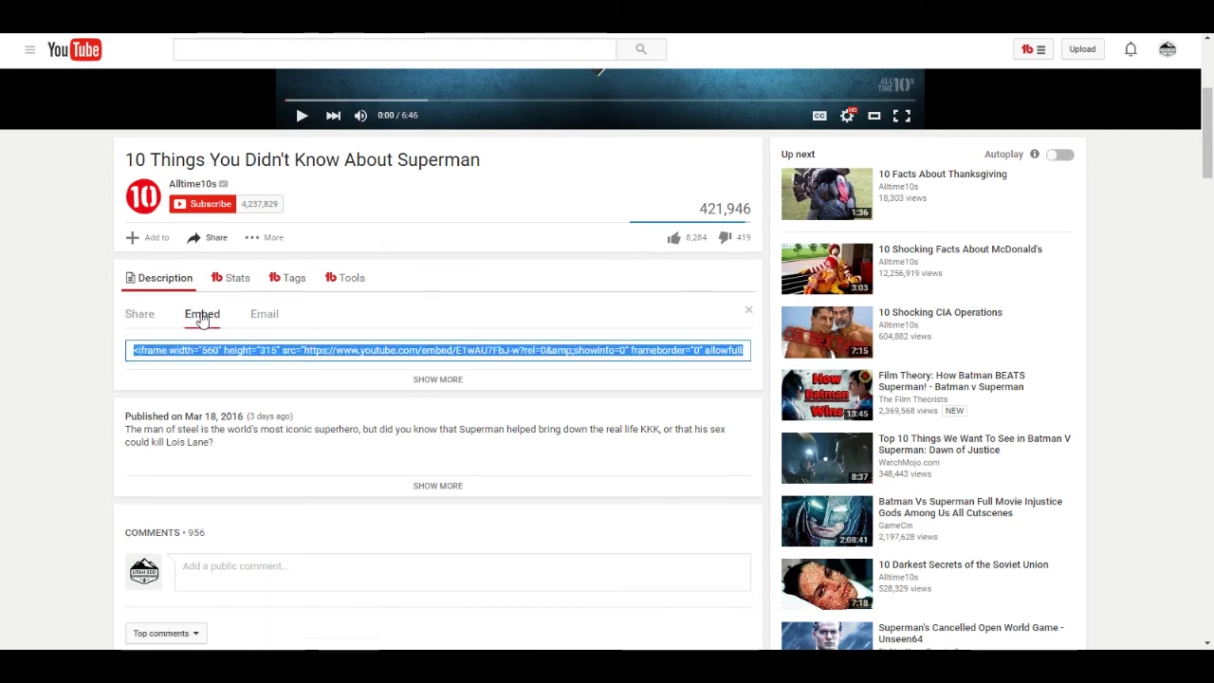
pyautogui.click(233, 351)
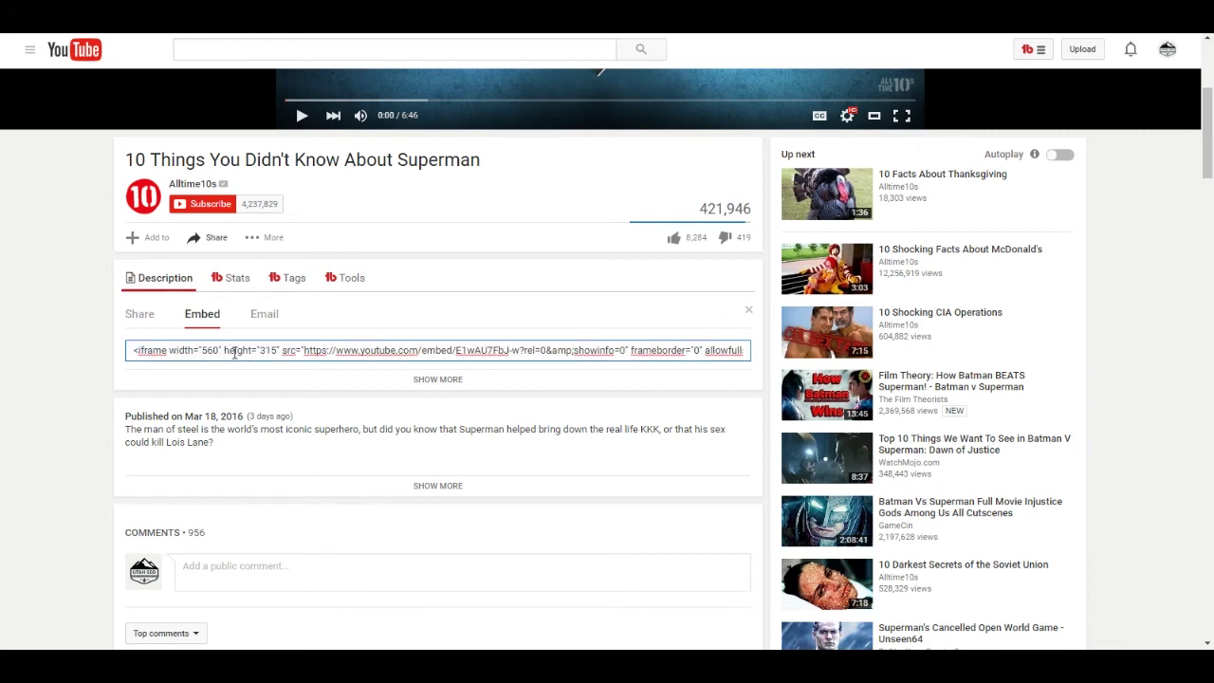
pyautogui.click(237, 352)
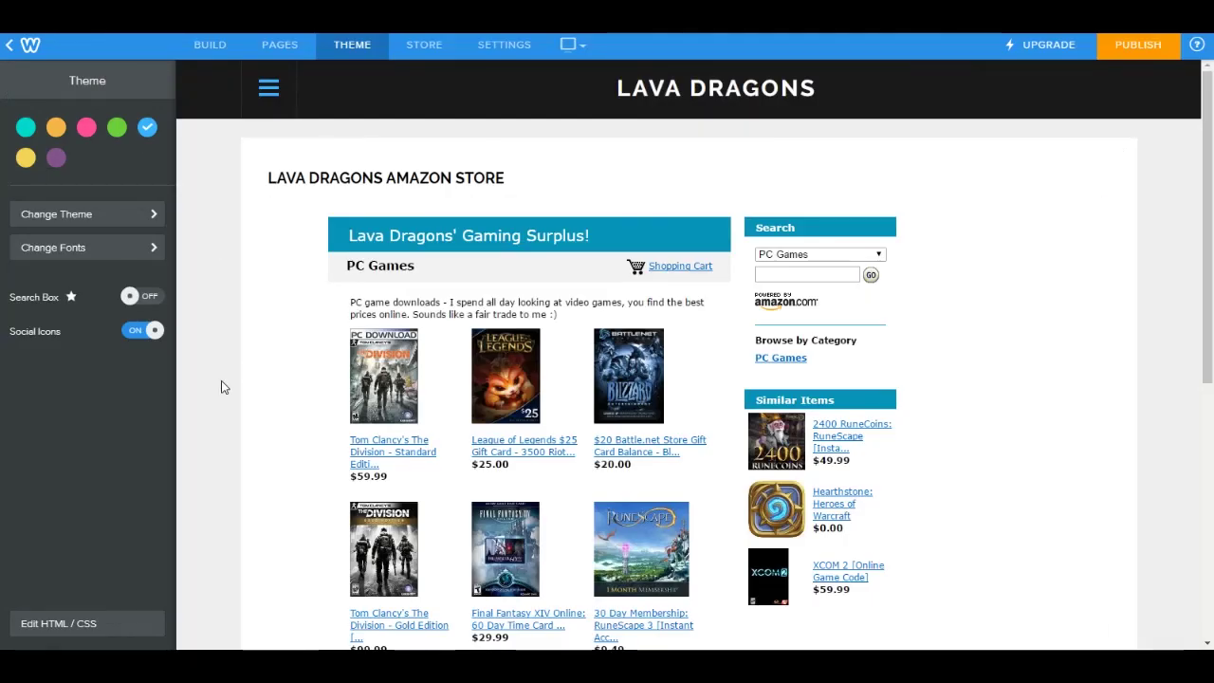
# Step: Back in Weebly, add an Embed Code element below the Amazon store, paste the YouTube iframe code into it and center its position
pyautogui.scroll(-3, 237, 303)
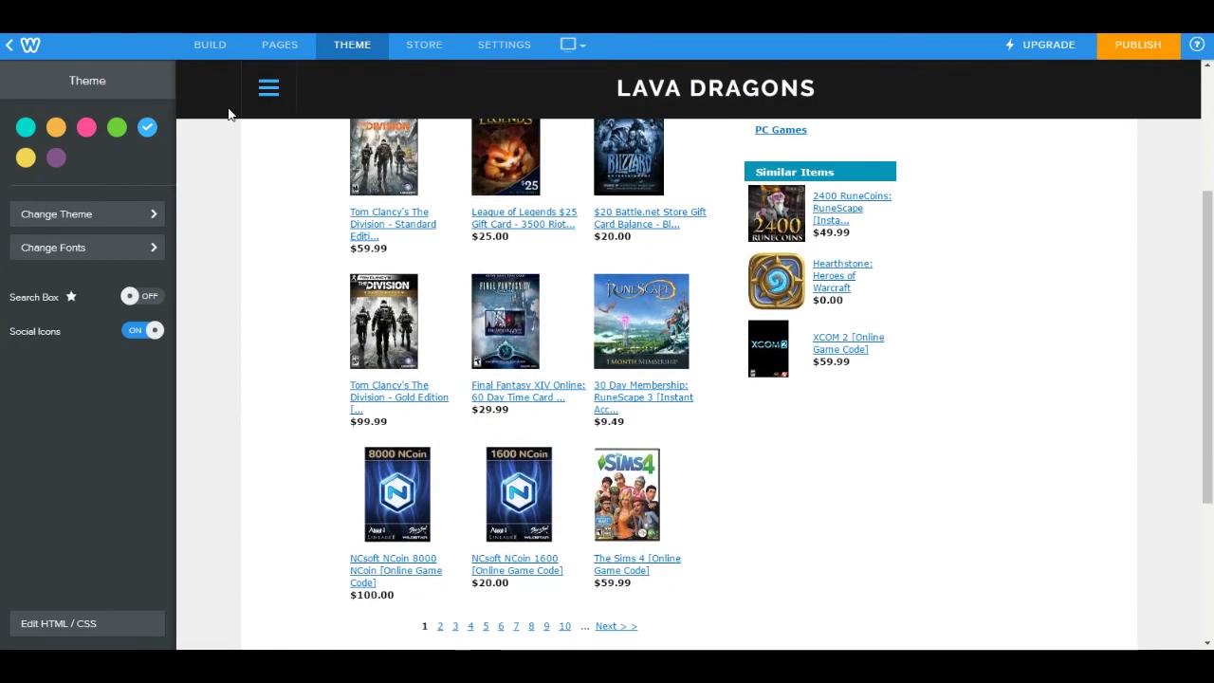
pyautogui.click(223, 44)
pyautogui.scroll(-3, 146, 325)
pyautogui.scroll(-3, 210, 345)
pyautogui.moveTo(149, 276); pyautogui.dragTo(580, 502)
pyautogui.click(434, 516)
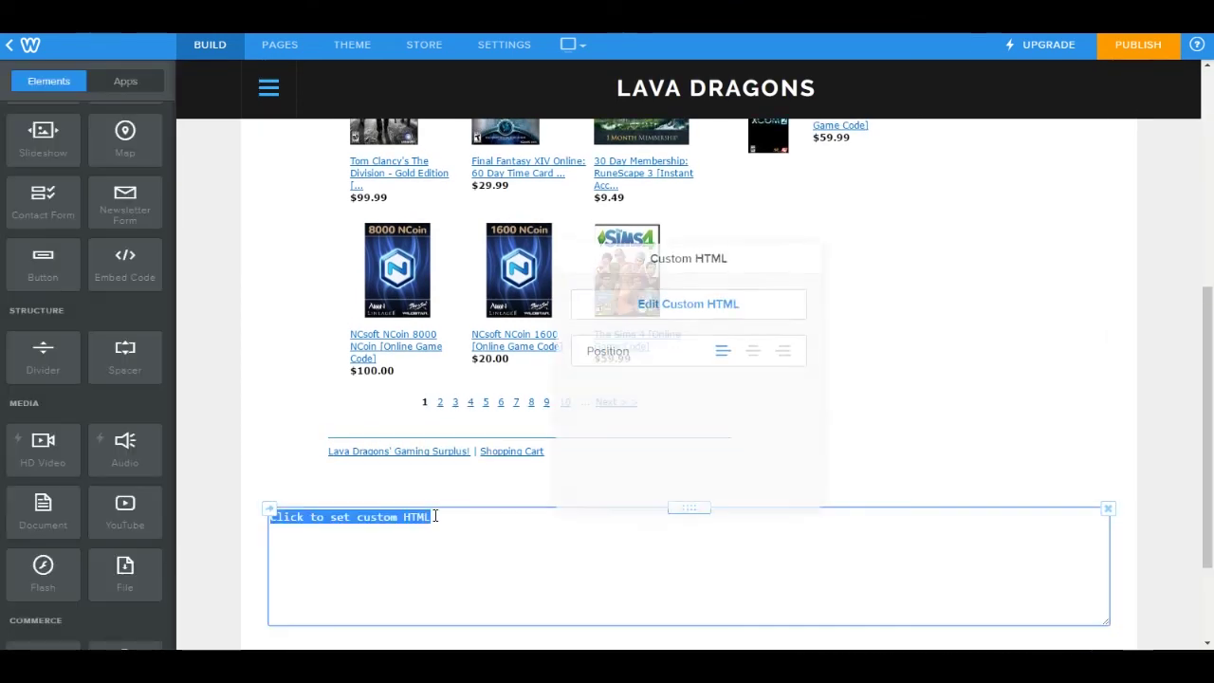
pyautogui.hotkey('ctrl', 'v')
pyautogui.click(753, 342)
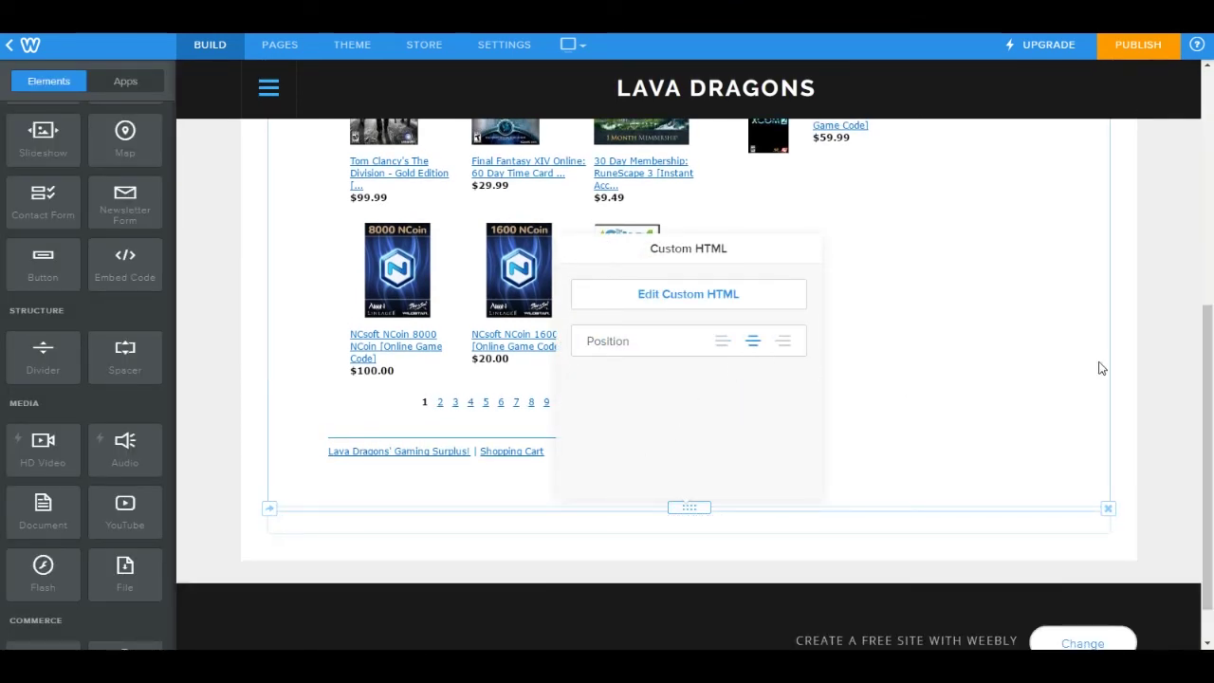
# Step: Delete the embedded YouTube video element below the Amazon store and confirm the deletion
pyautogui.scroll(-3, 1133, 362)
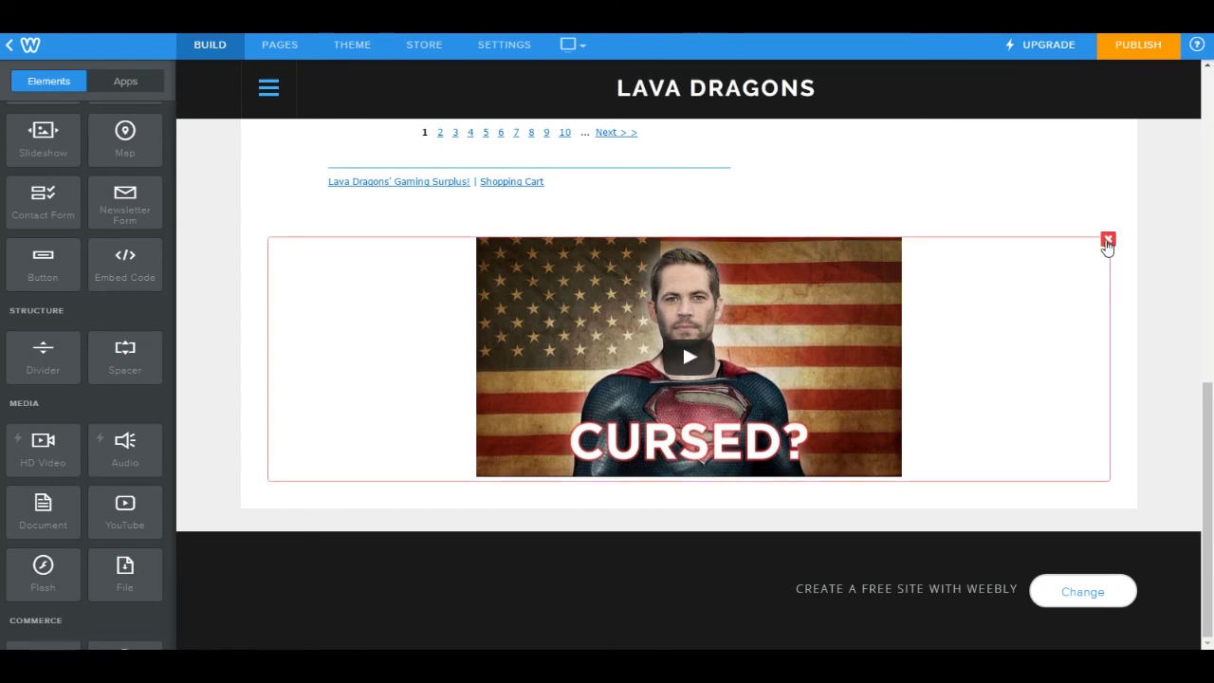
pyautogui.click(1107, 242)
pyautogui.click(1077, 195)
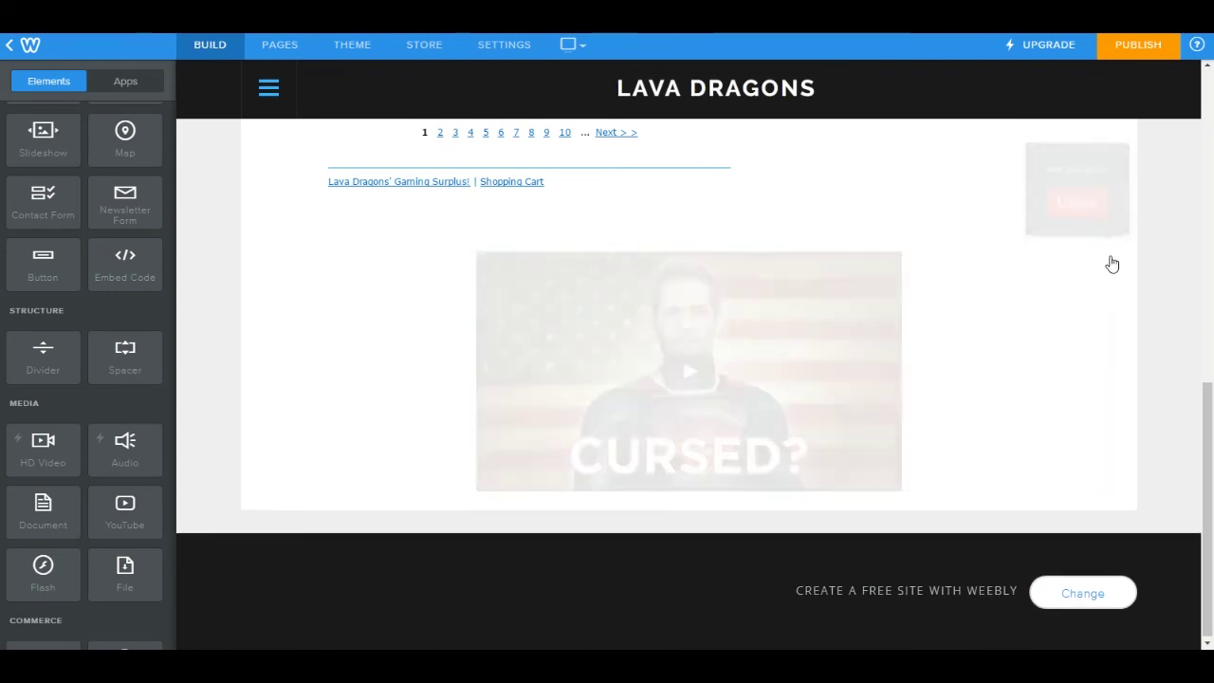